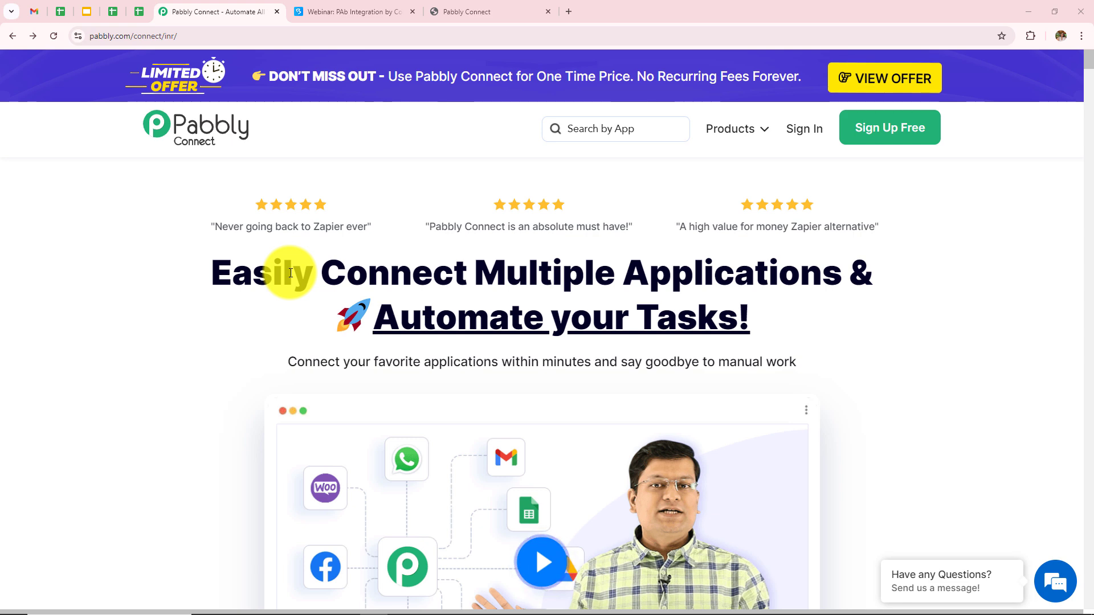
Sign in to the Pabbly account and launch the Pabbly Connect app
click(182, 35)
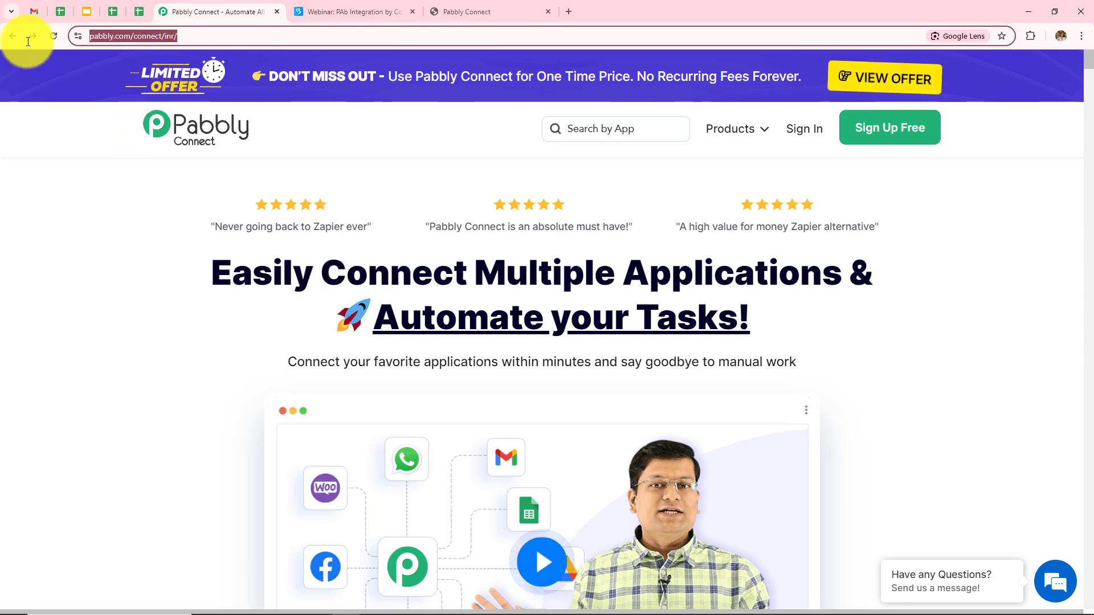
click(37, 247)
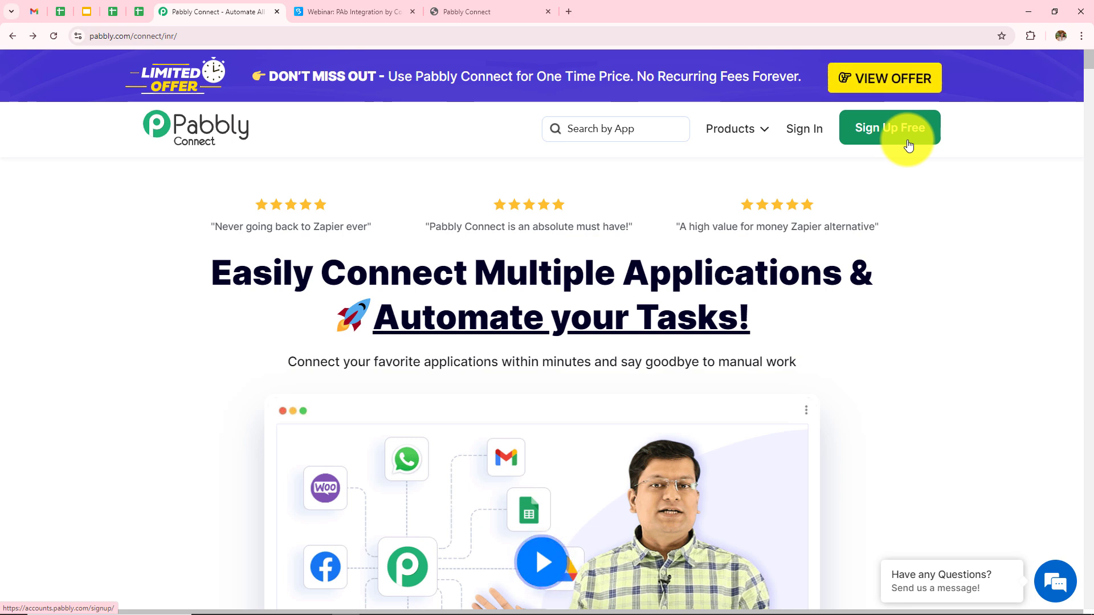
click(806, 131)
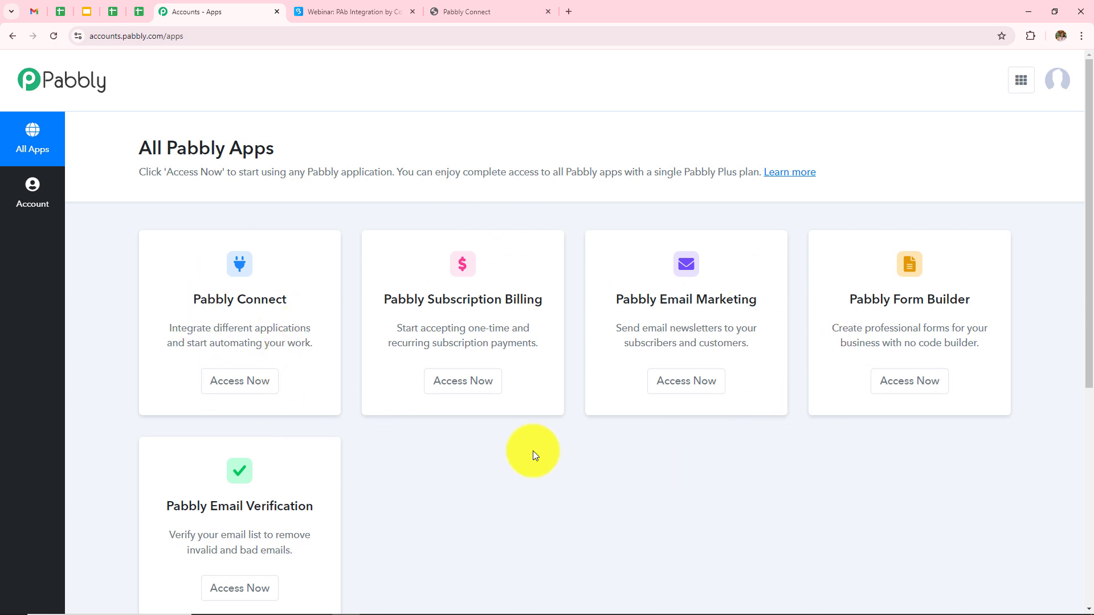
click(248, 392)
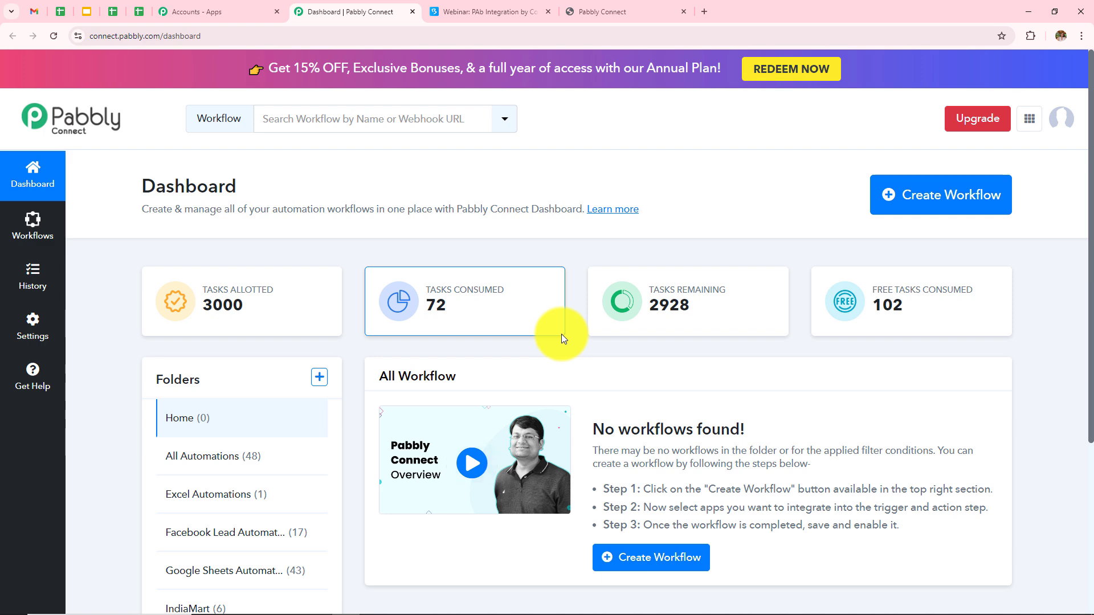
Review the dashboard's workflows and folders, opening then cancelling the Create Folder form
scroll(557, 403, down, 3)
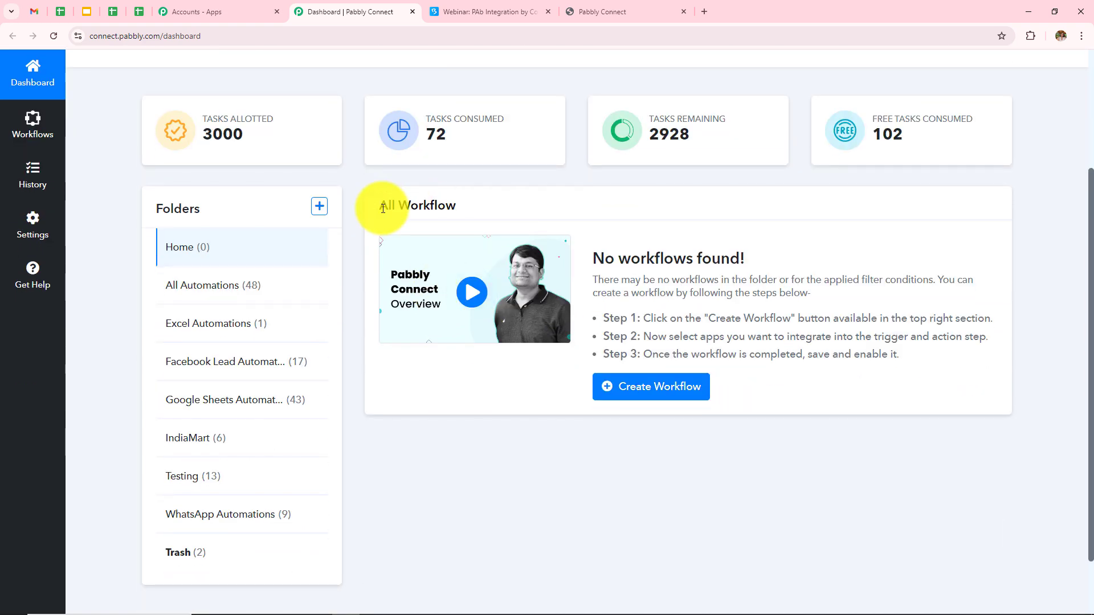
triple_click(447, 209)
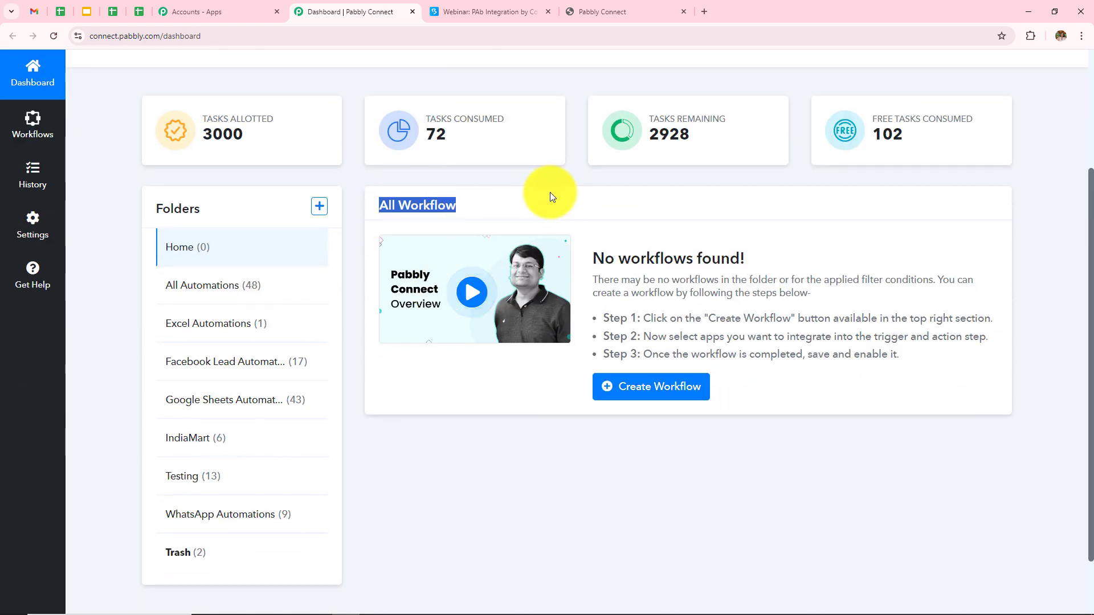
drag(201, 208, 146, 212)
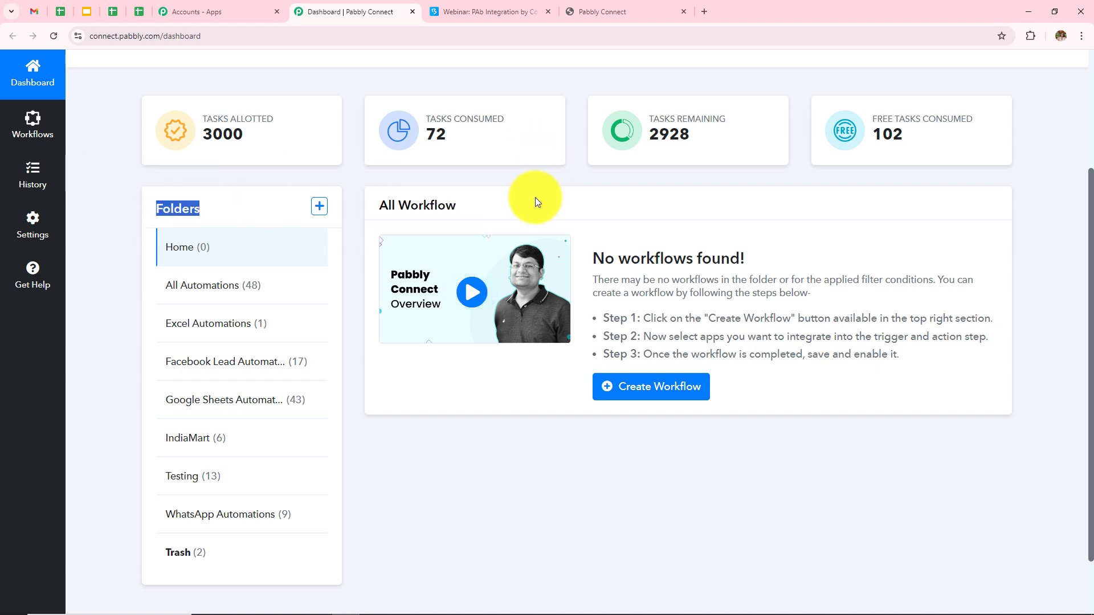
click(577, 193)
scroll(577, 193, up, 1)
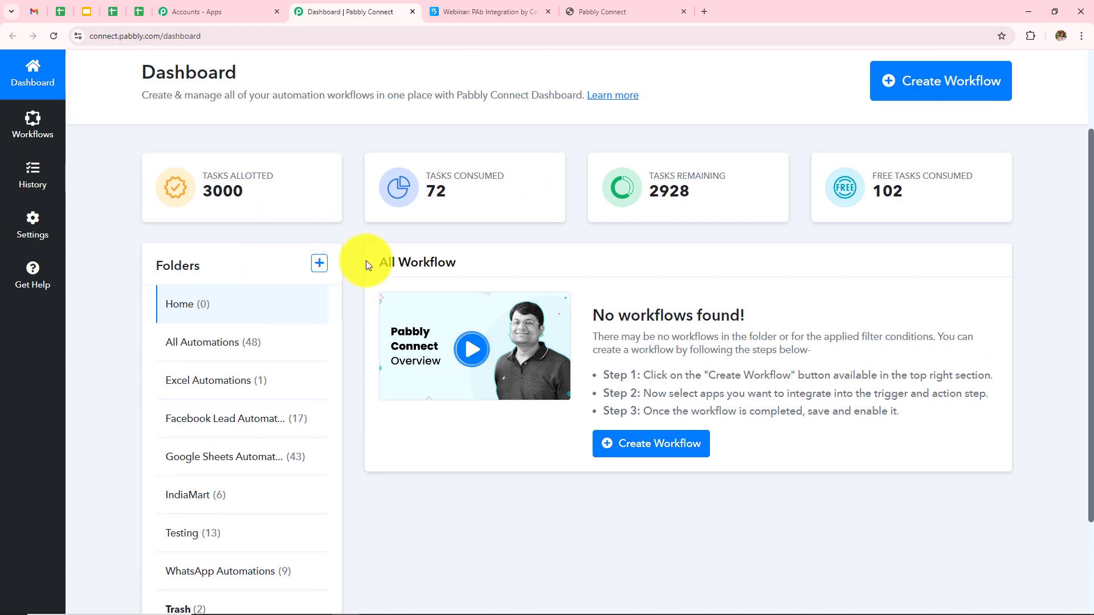
click(318, 263)
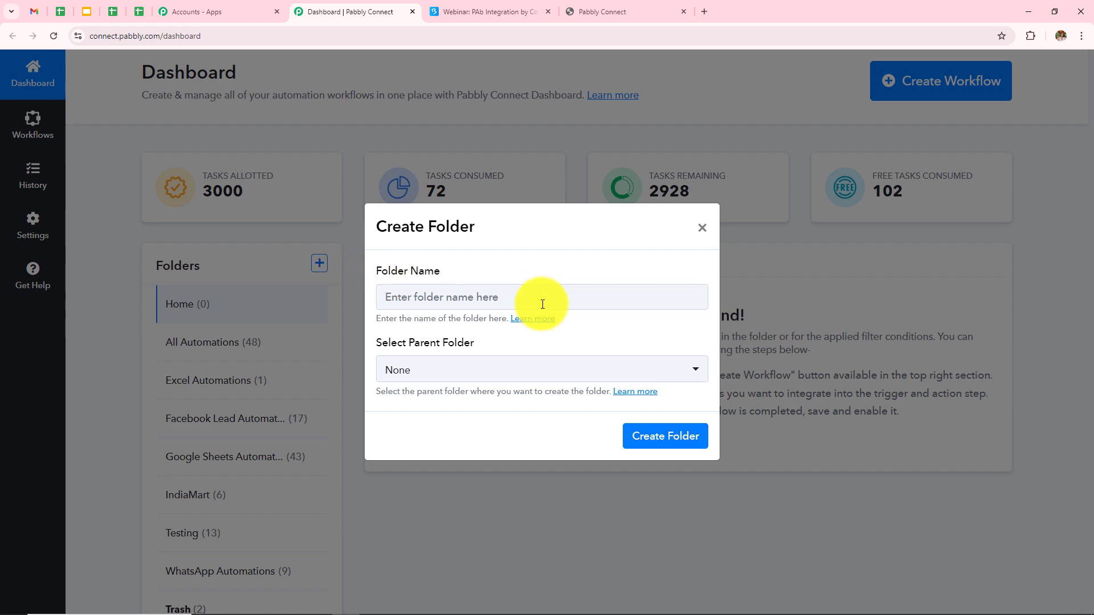
click(702, 228)
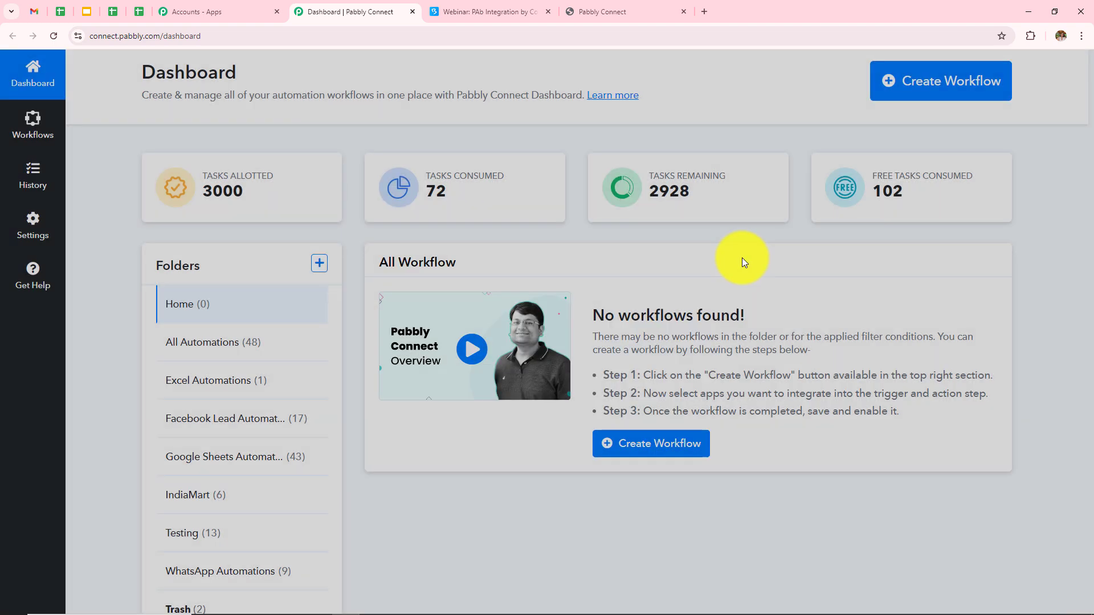
scroll(742, 258, up, 2)
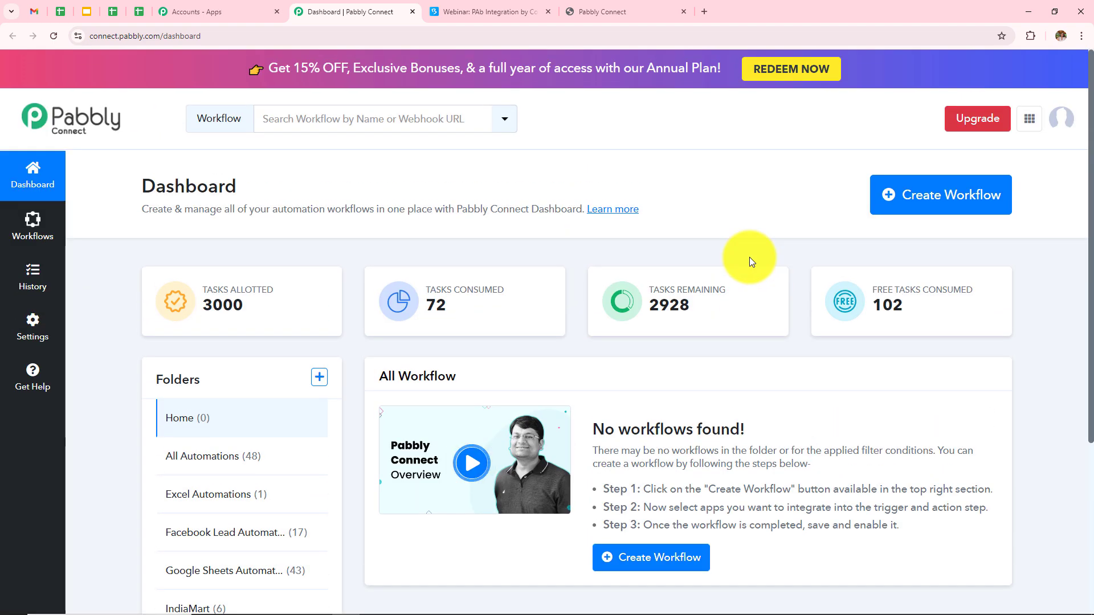
Create the workflow 'How to Create GoHighLevel Contact with Tags for BigMarker Re...' in All Automations
click(937, 212)
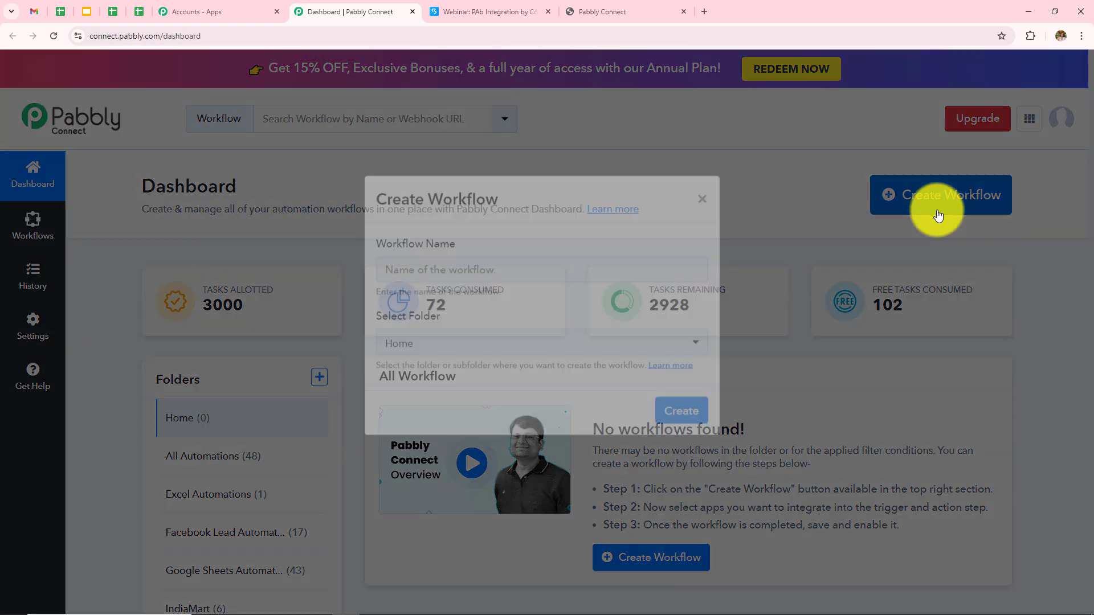
drag(372, 274, 454, 275)
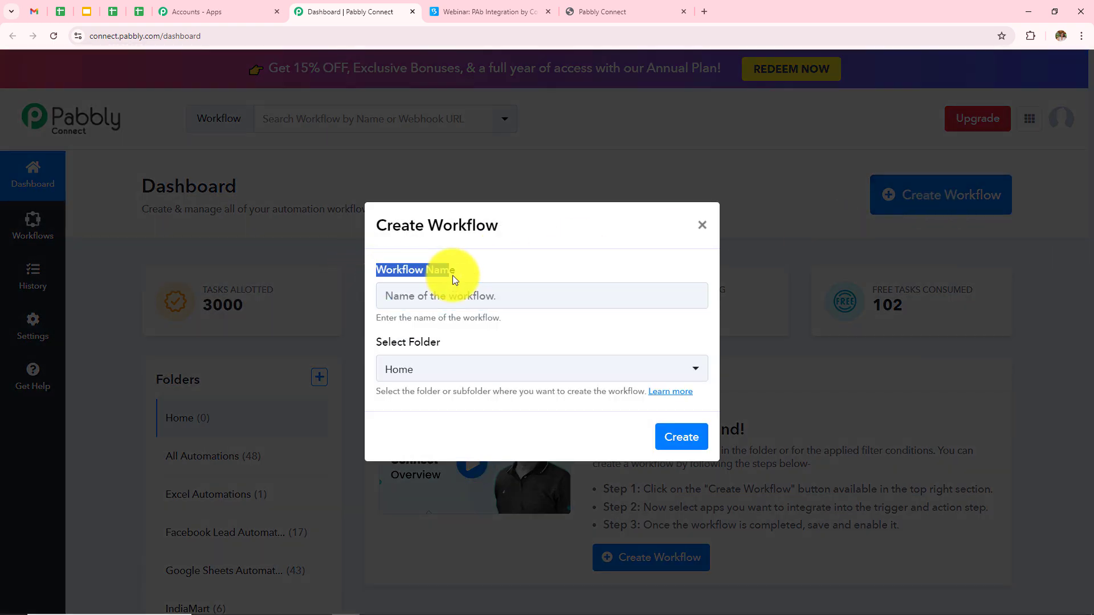
drag(371, 343, 439, 340)
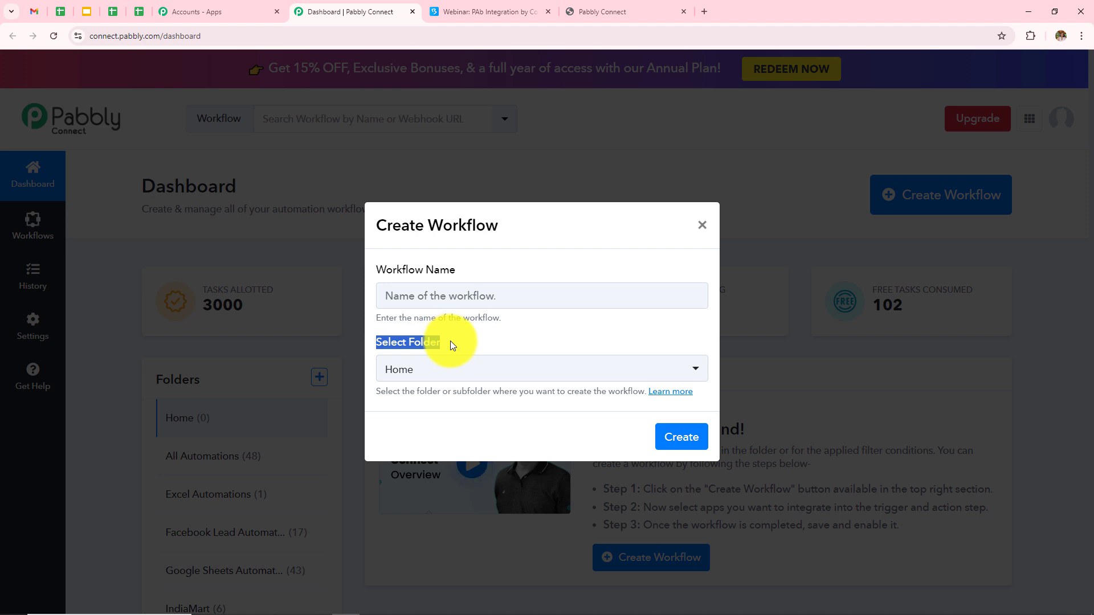
click(491, 294)
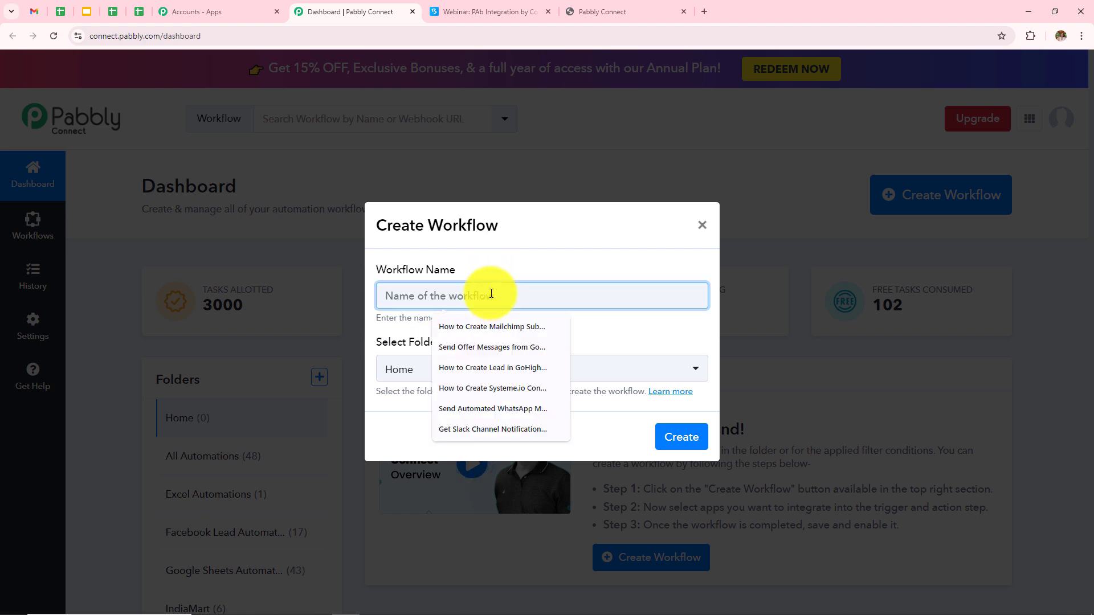
text(Create GoHighLevel Contact with Tags for BigMarker Registration)
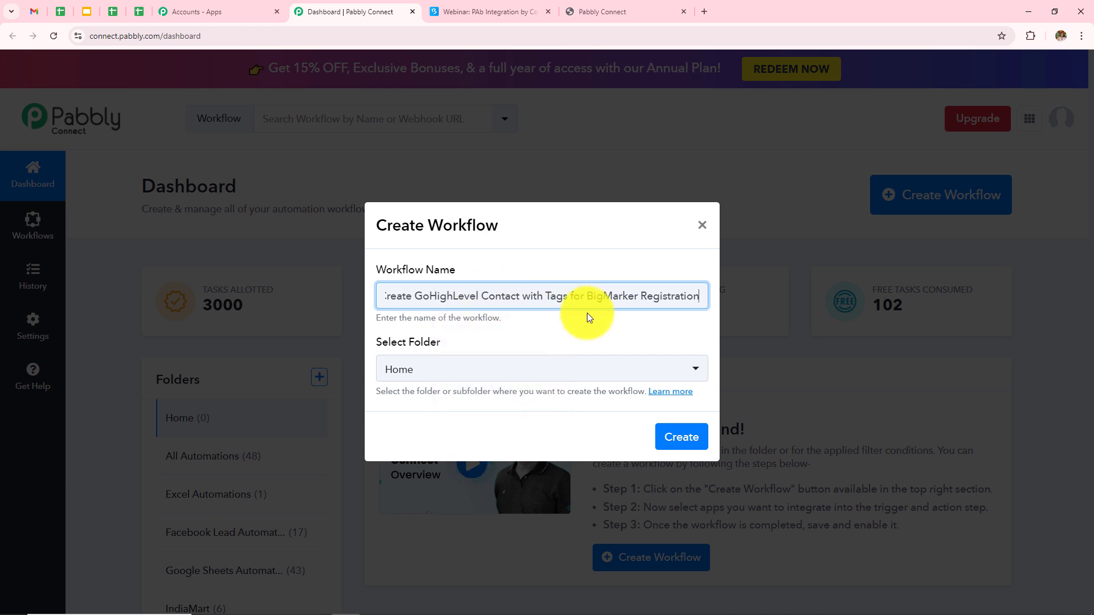
click(530, 371)
click(529, 371)
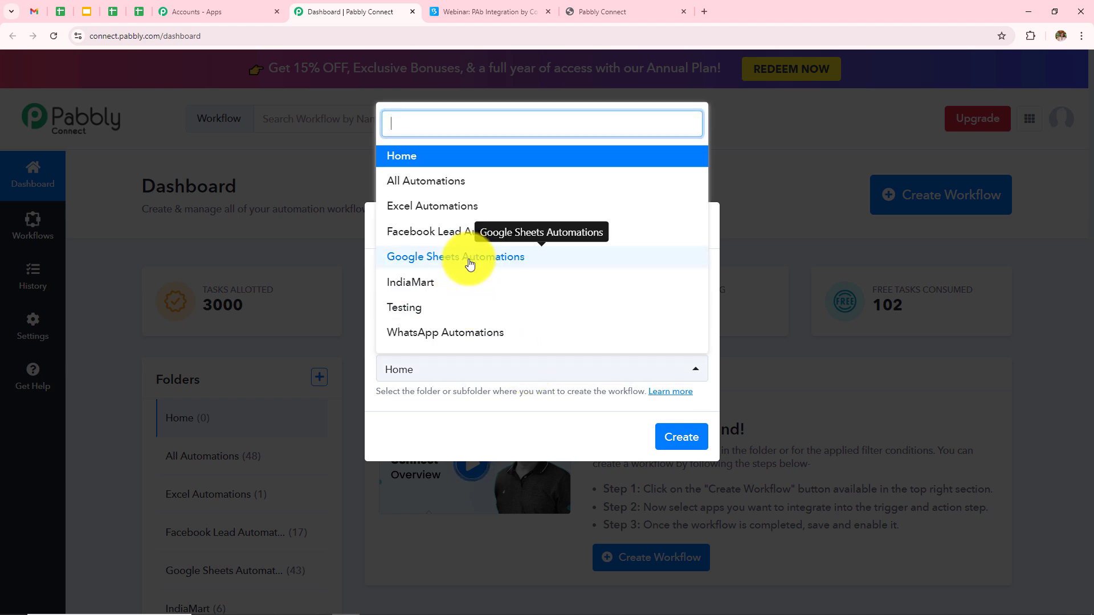
click(454, 181)
click(680, 450)
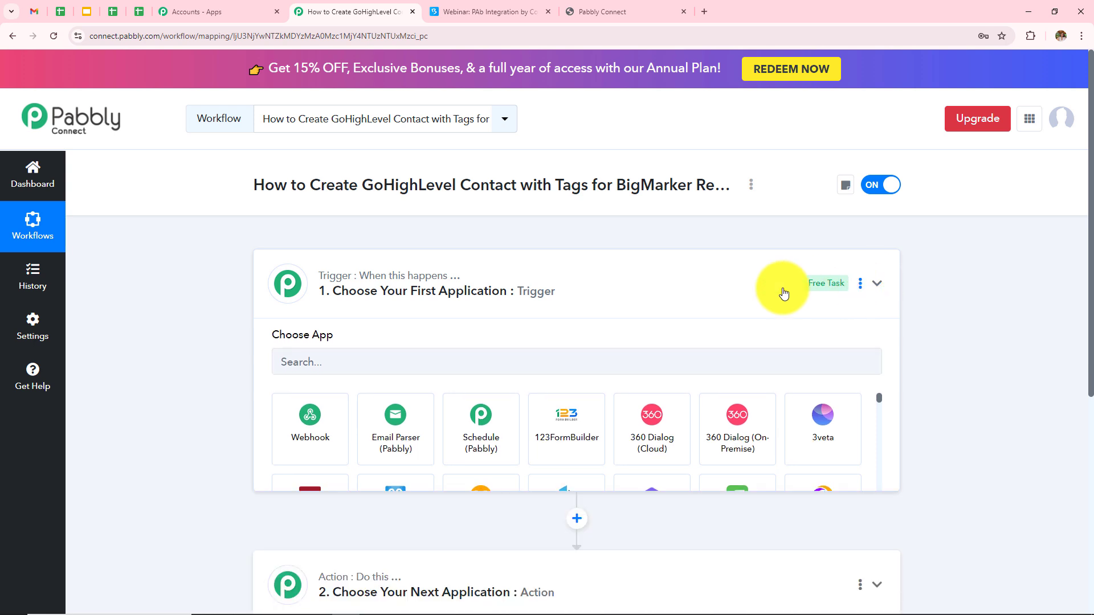
click(784, 293)
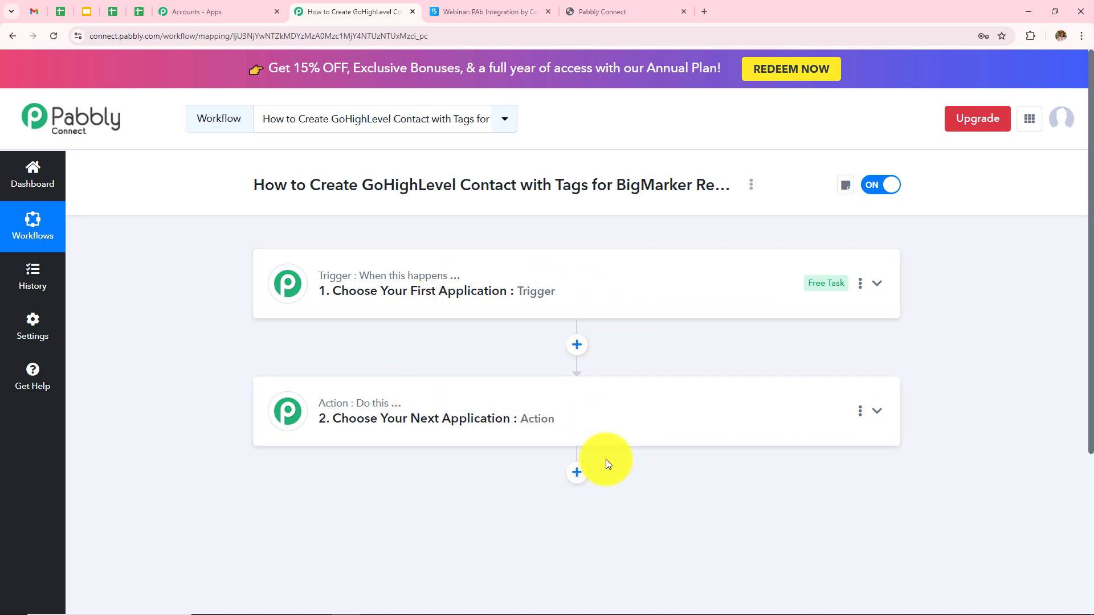
Expand the collapsed Trigger card to show the Choose App grid
click(440, 302)
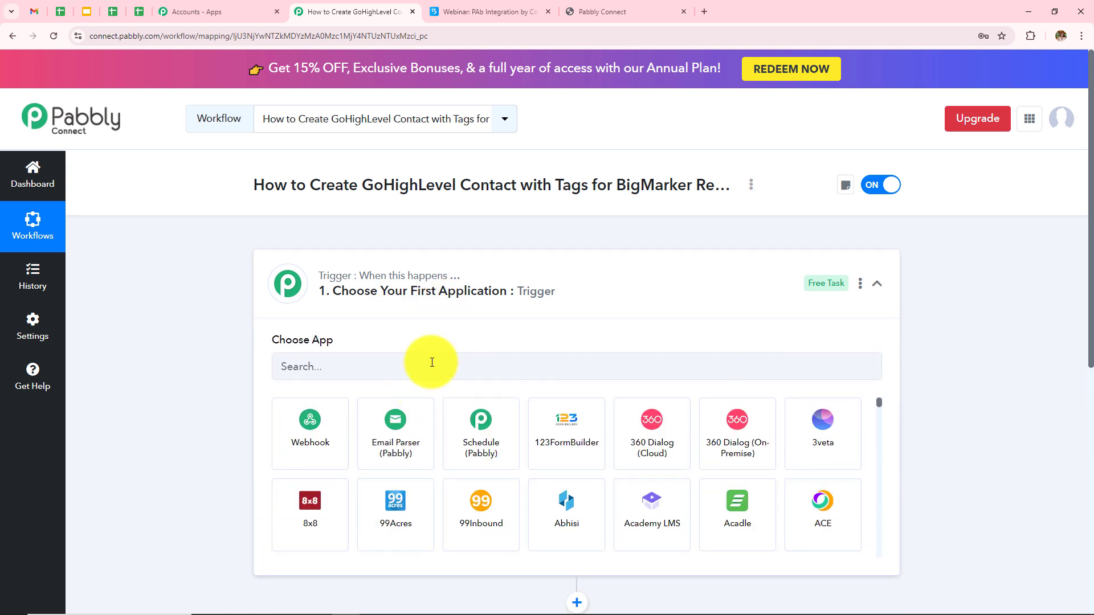
Set the trigger app to BigMarker with the New Registration event
click(432, 363)
text(Bigm)
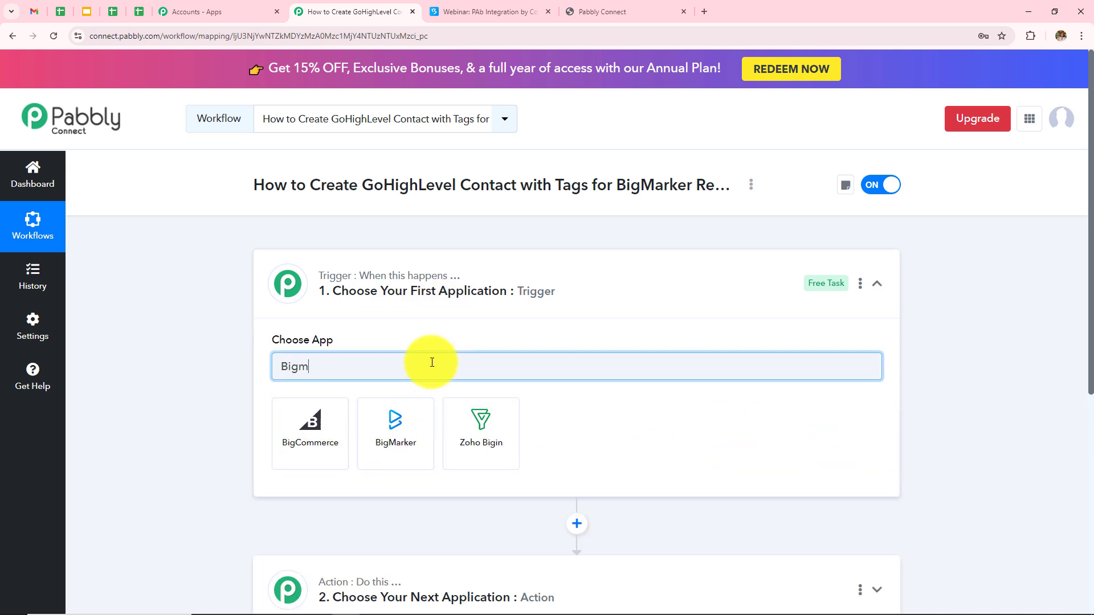
click(317, 444)
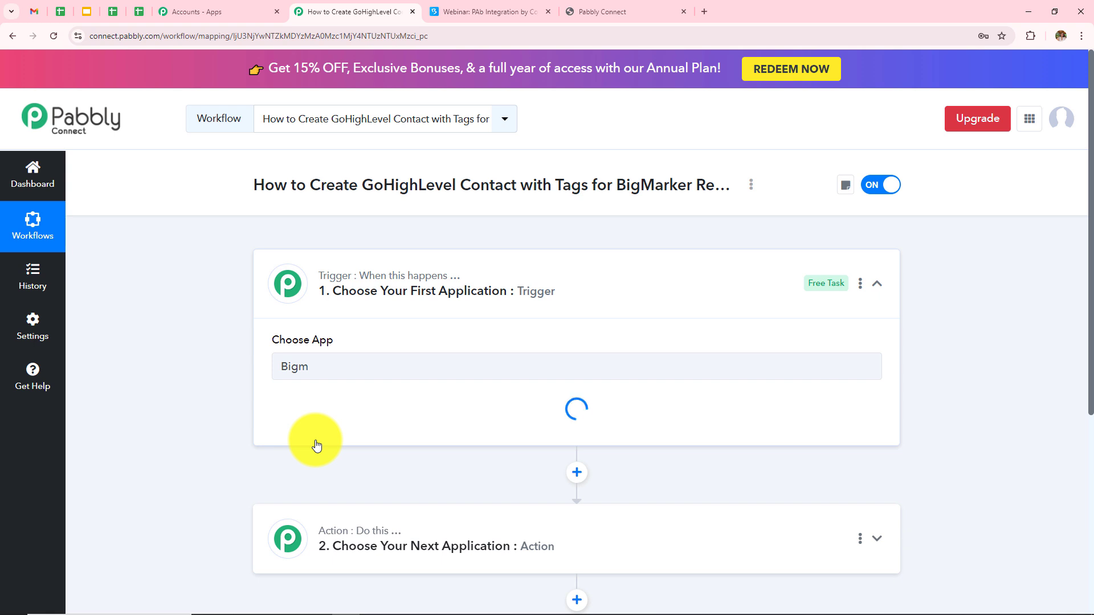
click(323, 434)
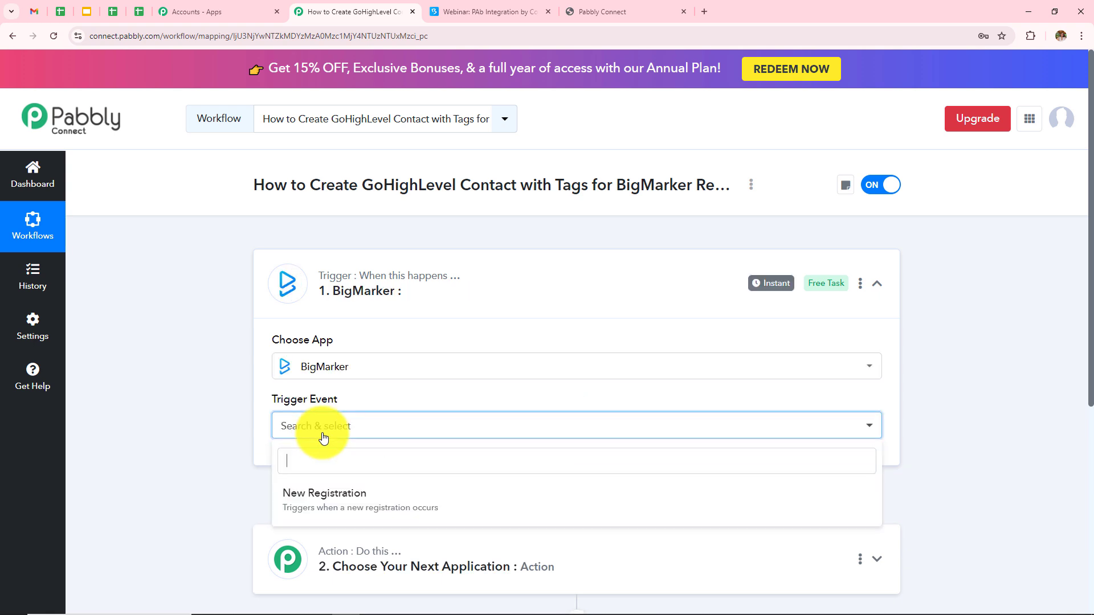
click(402, 509)
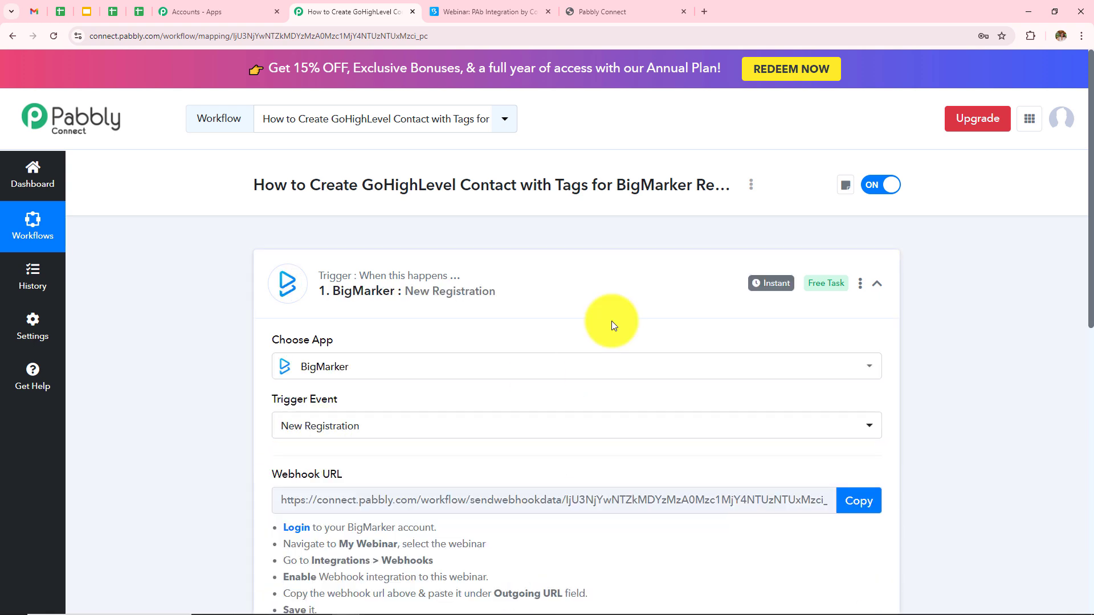
Review the generated webhook URL and setup instructions, then go to the PAb Integration webinar
scroll(610, 321, down, 3)
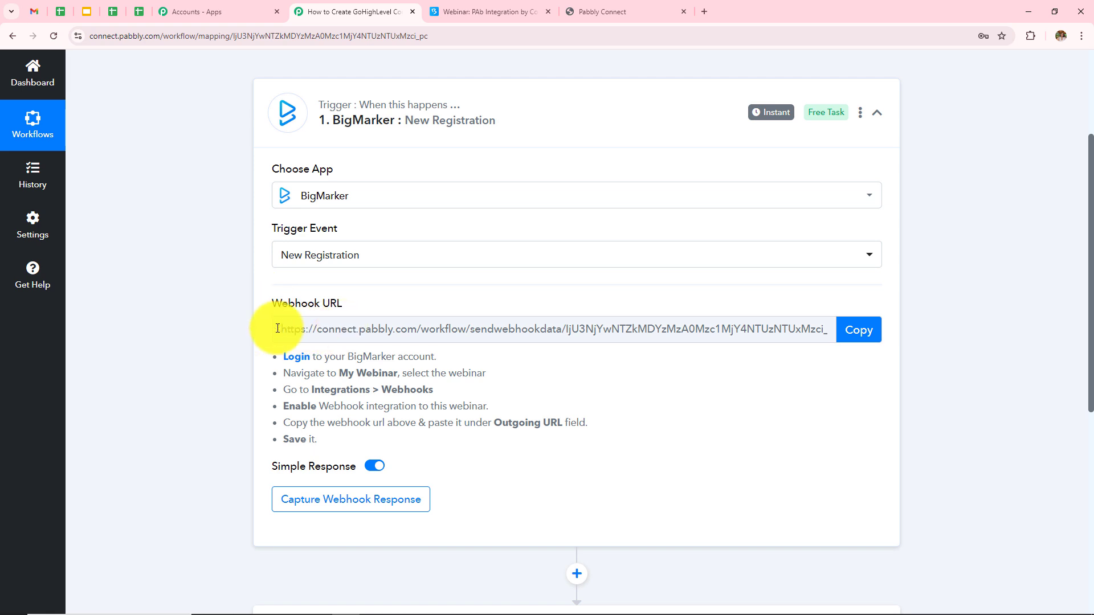
drag(278, 328, 963, 353)
click(963, 350)
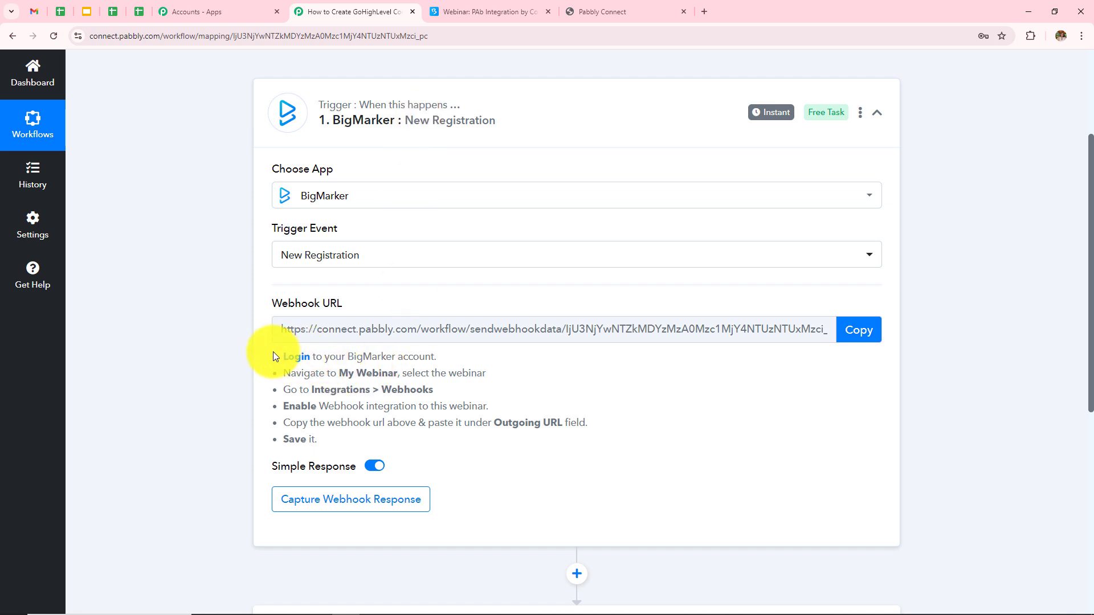
drag(272, 351, 340, 437)
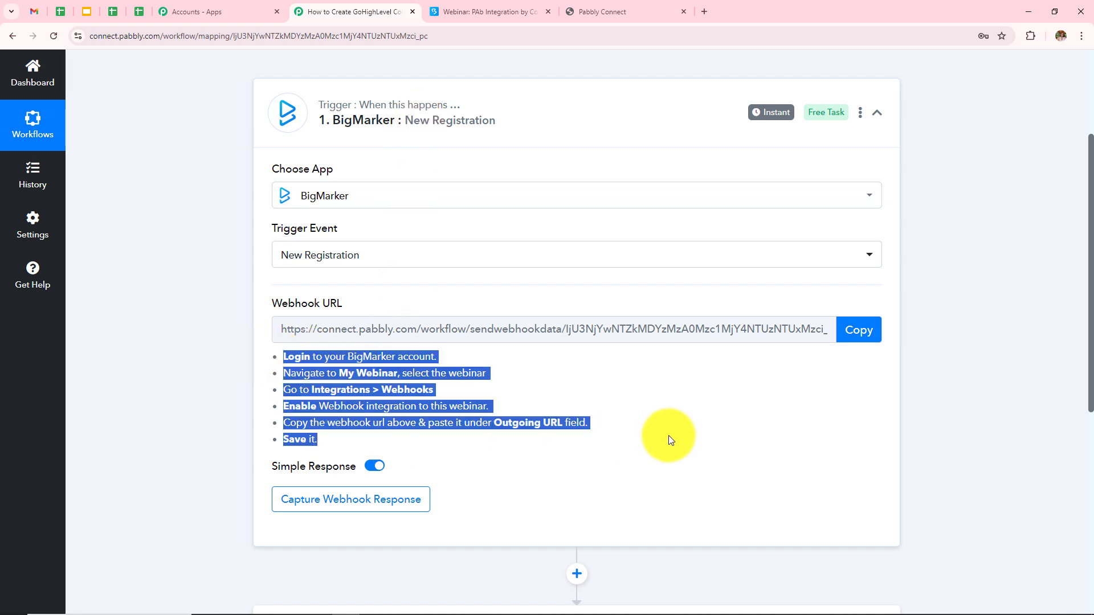
click(668, 436)
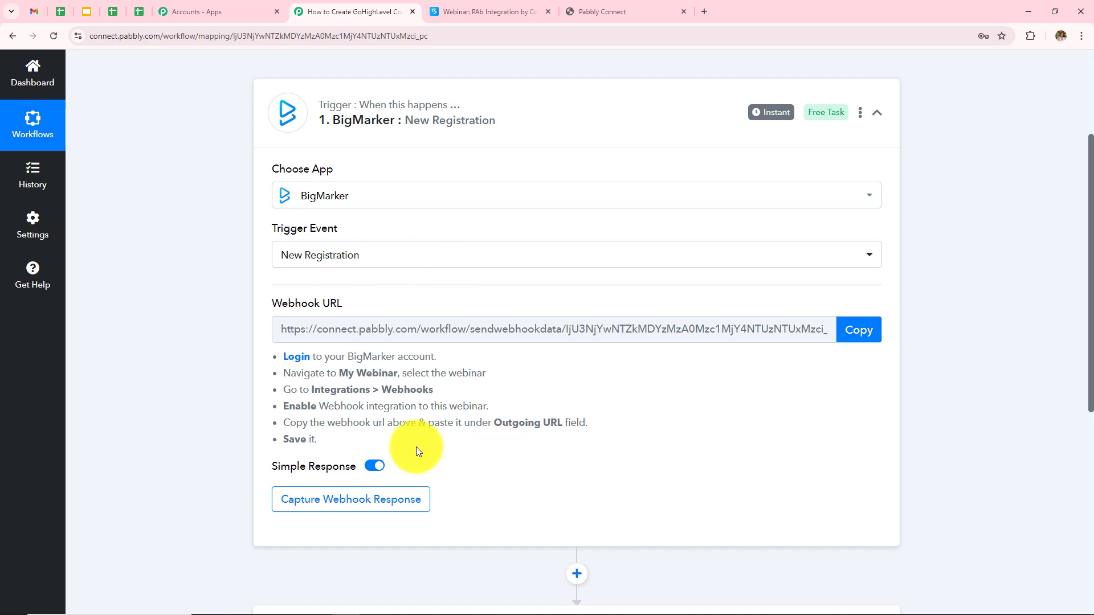
click(484, 6)
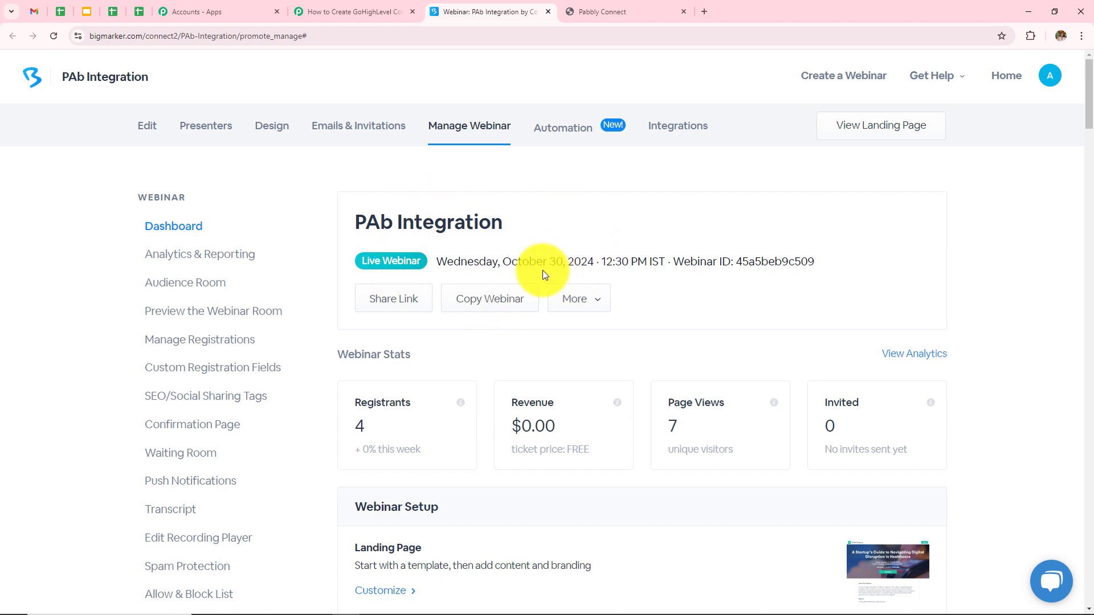
Read the first BigMarker setup instruction and bring up the webinar's Webhooks integration settings
click(376, 11)
scroll(415, 342, down, 1)
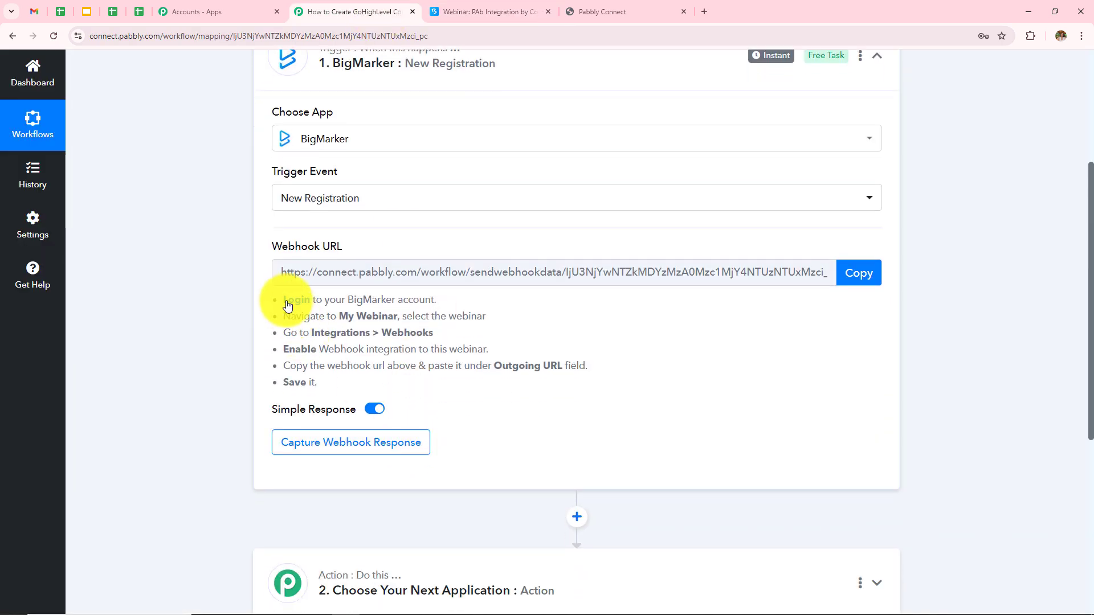
drag(279, 299, 440, 303)
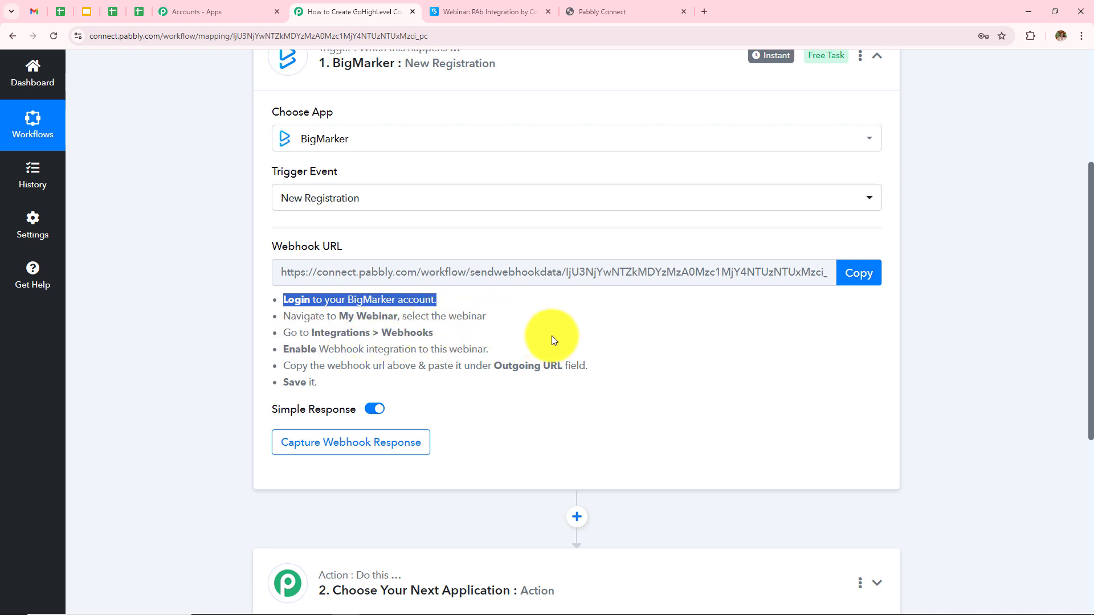
key(ctrl+Tab)
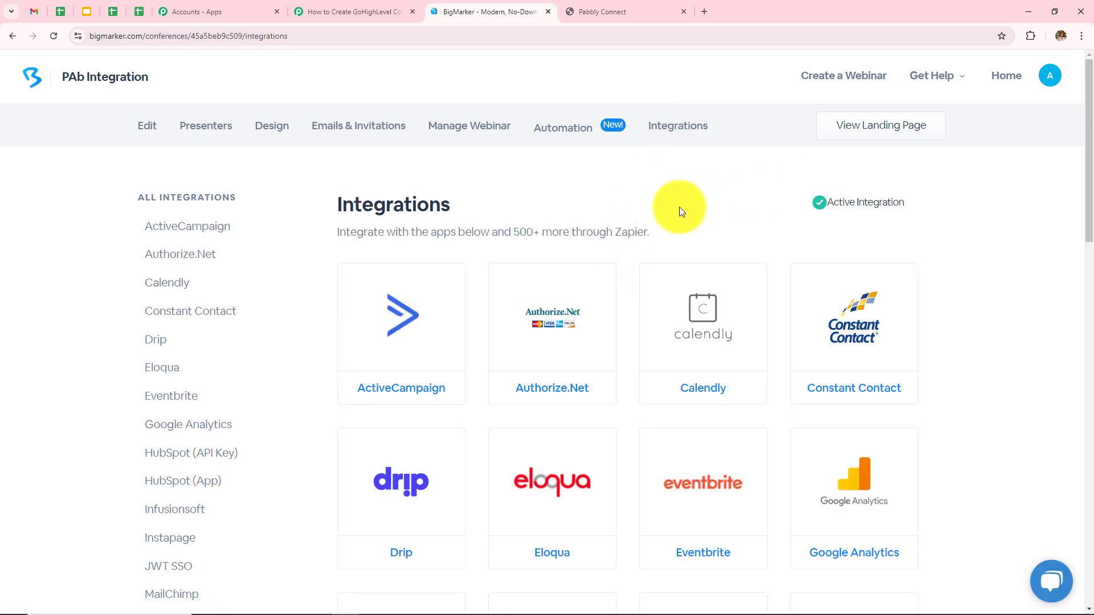
scroll(666, 245, down, 20)
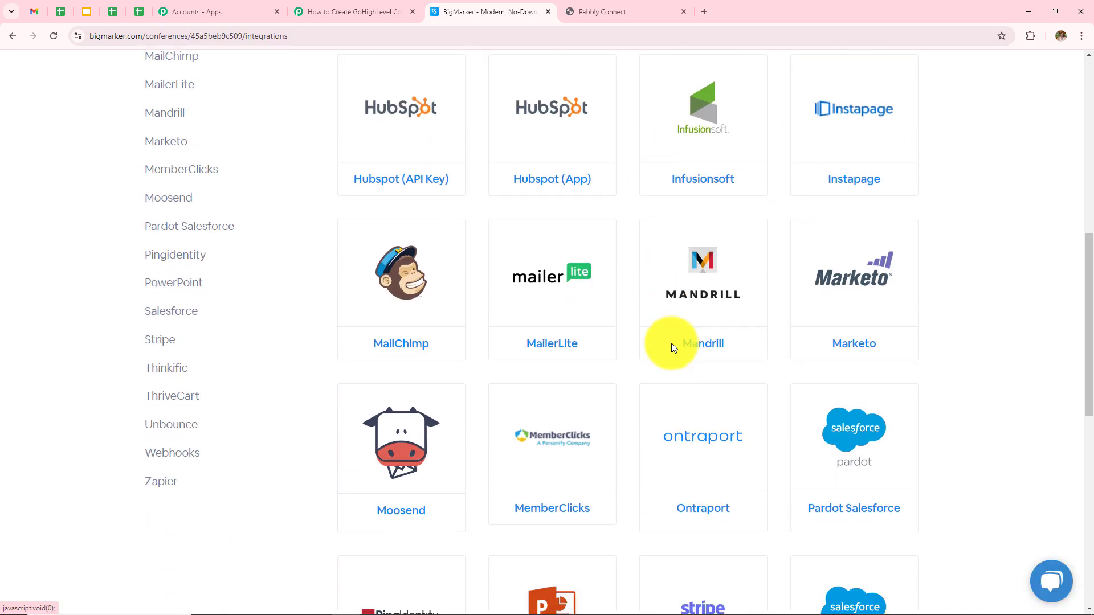
scroll(671, 343, up, 2)
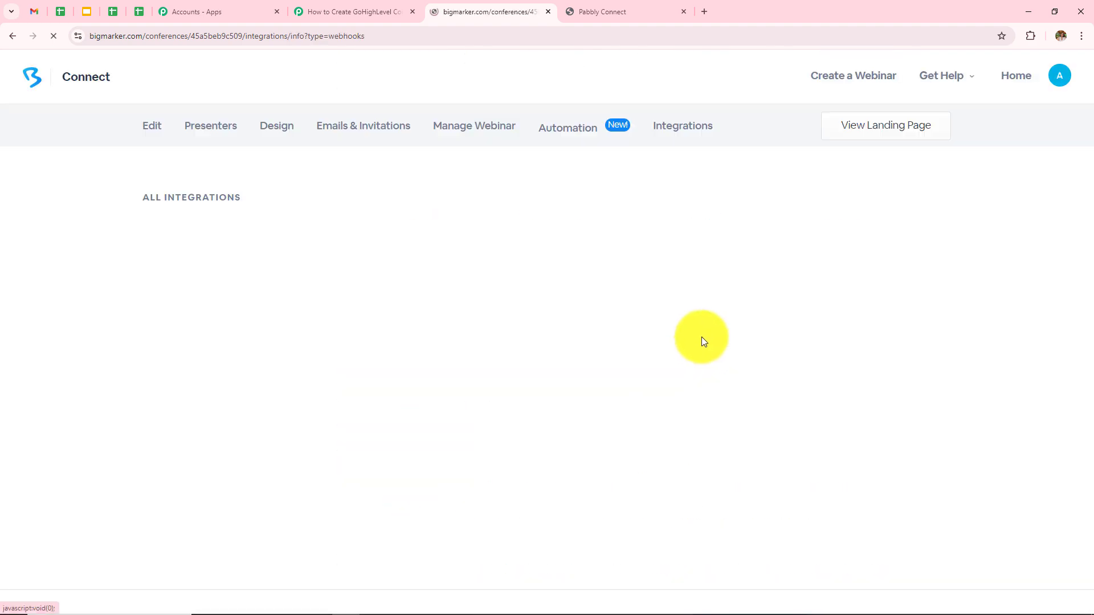
click(336, 12)
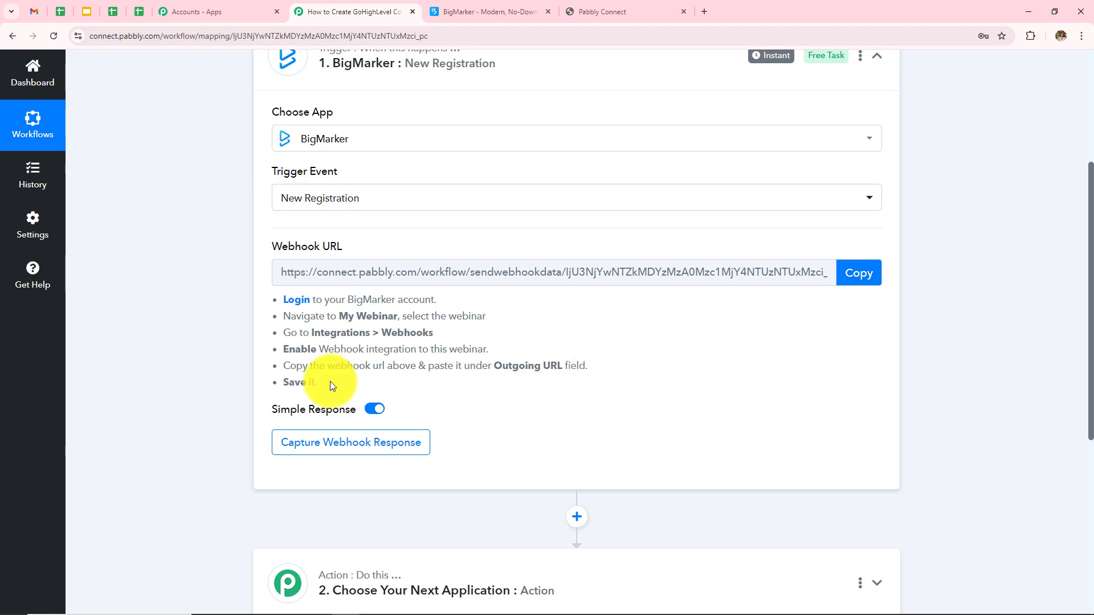
Replace the New Registration Outgoing URL with the copied Pabbly webhook URL and save
click(450, 6)
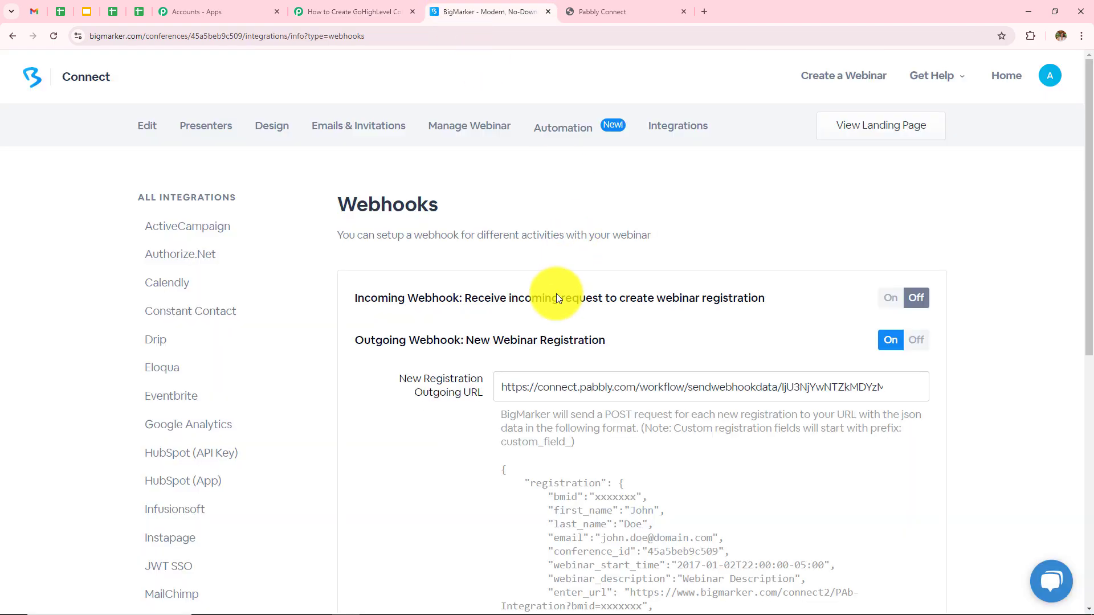
drag(546, 386, 1065, 383)
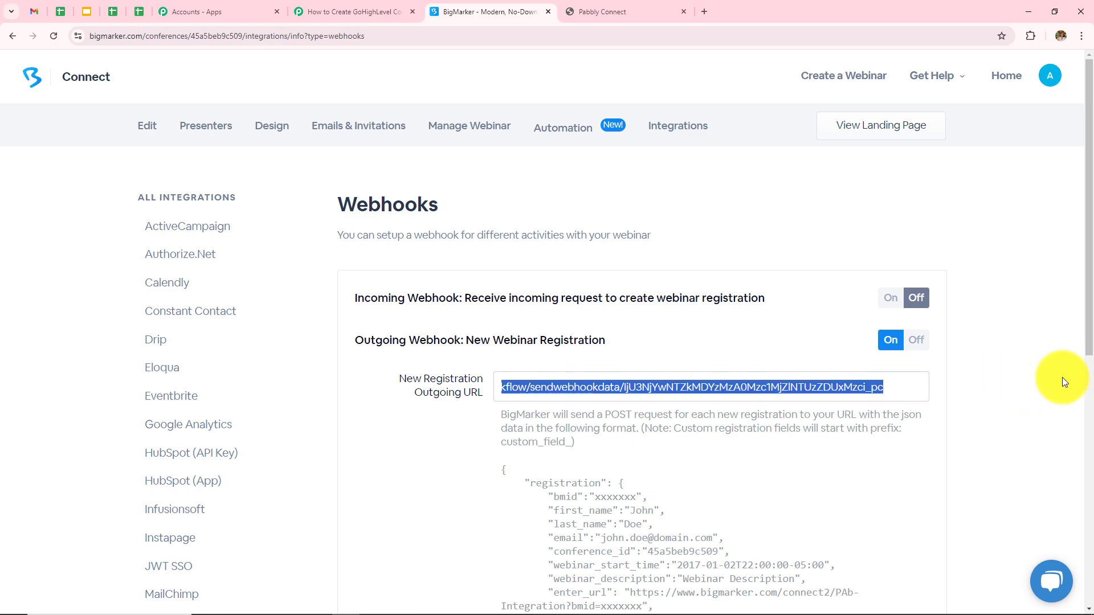
key(BackSpace)
click(354, 11)
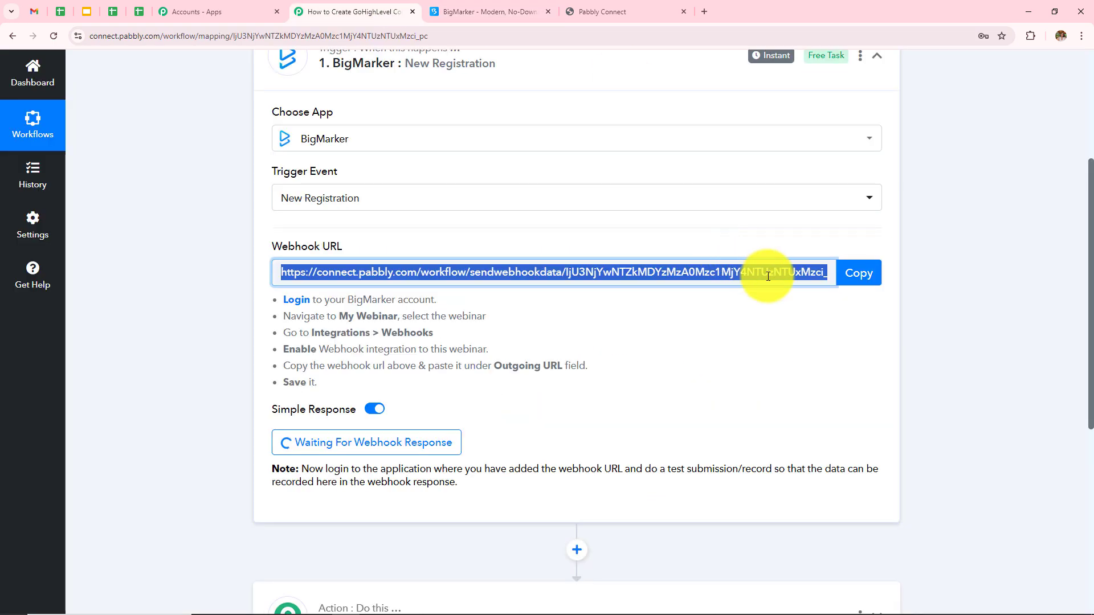
click(859, 273)
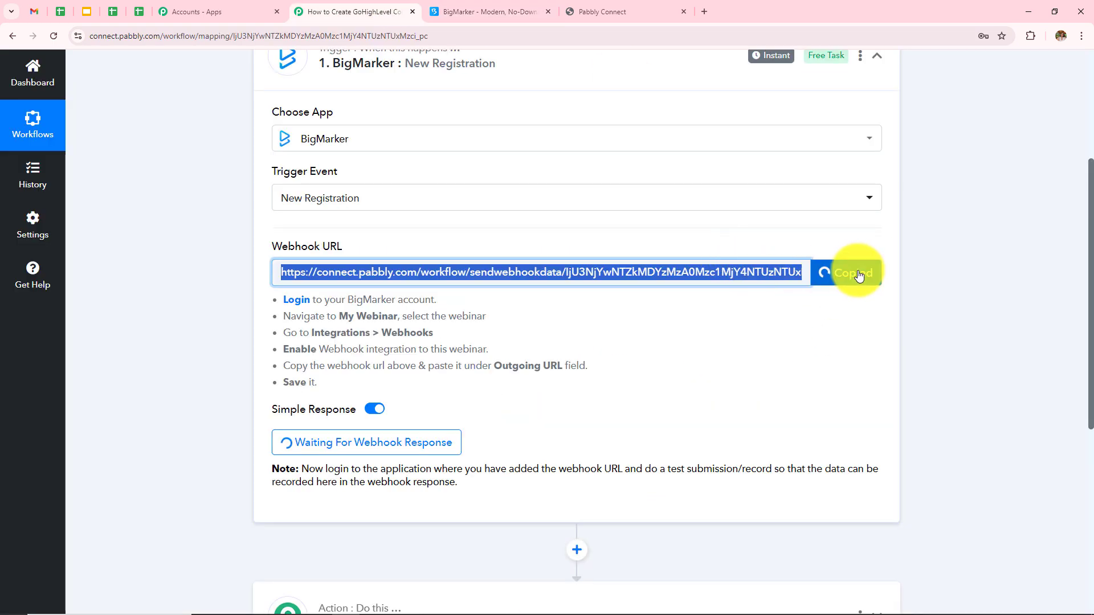
click(490, 11)
click(601, 390)
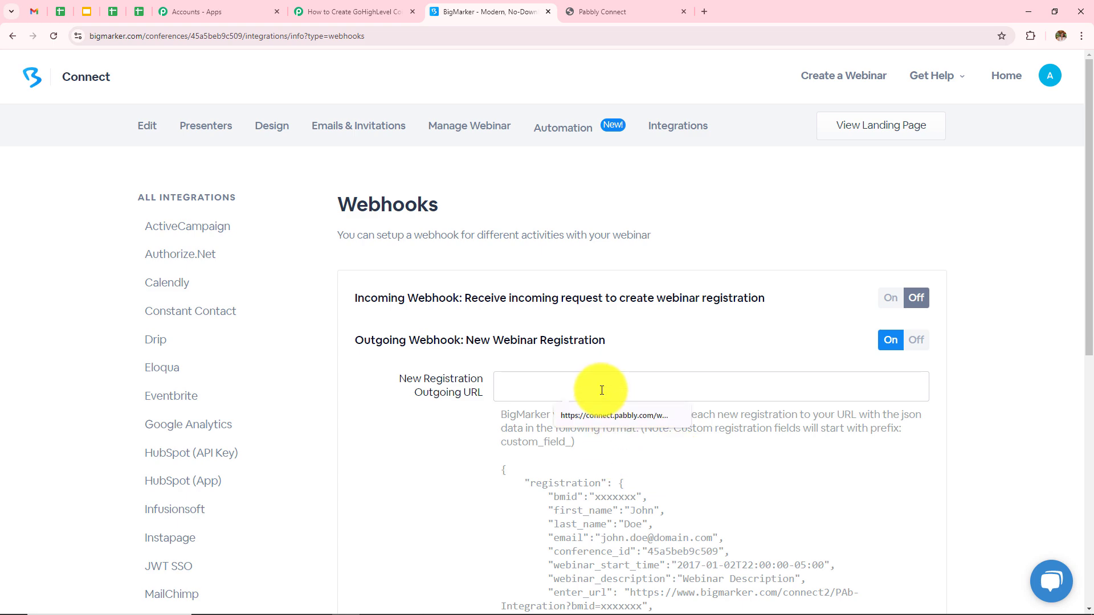
key(ctrl+v)
scroll(684, 353, down, 1)
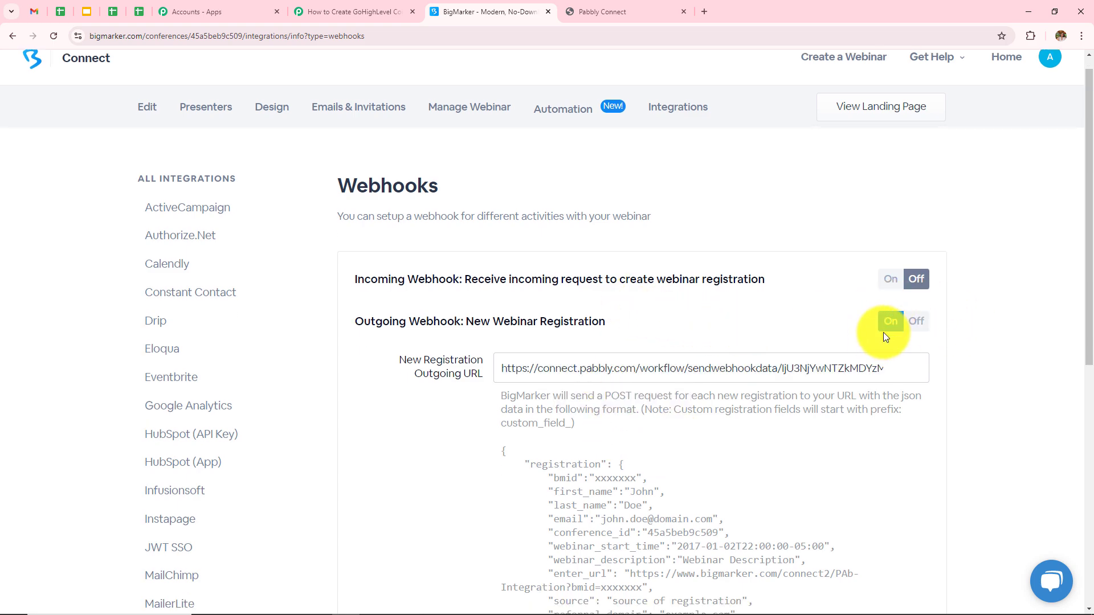
scroll(841, 429, down, 2)
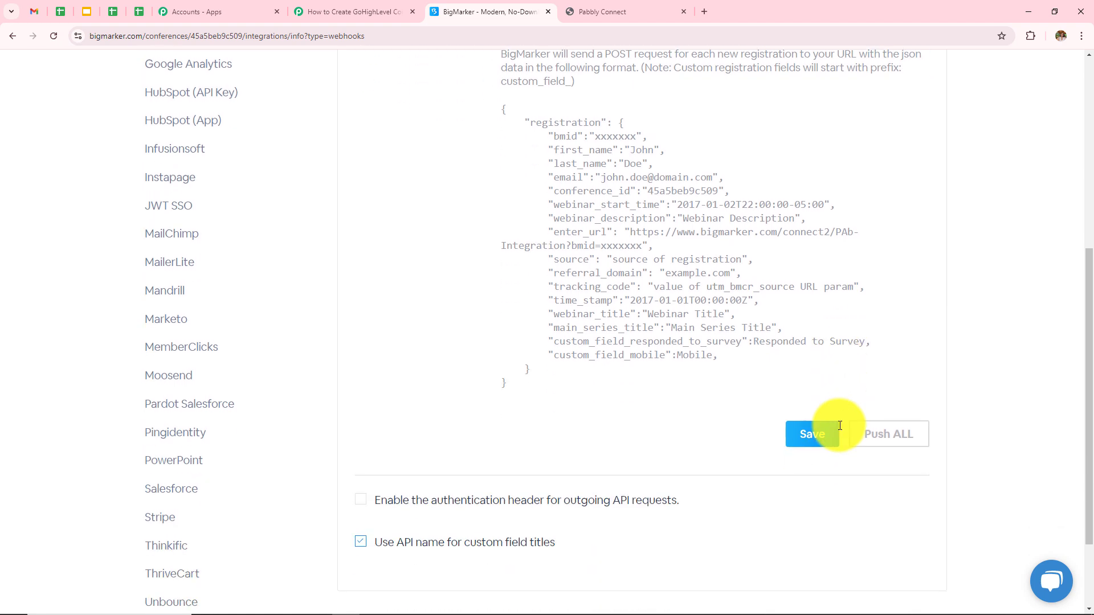
click(815, 445)
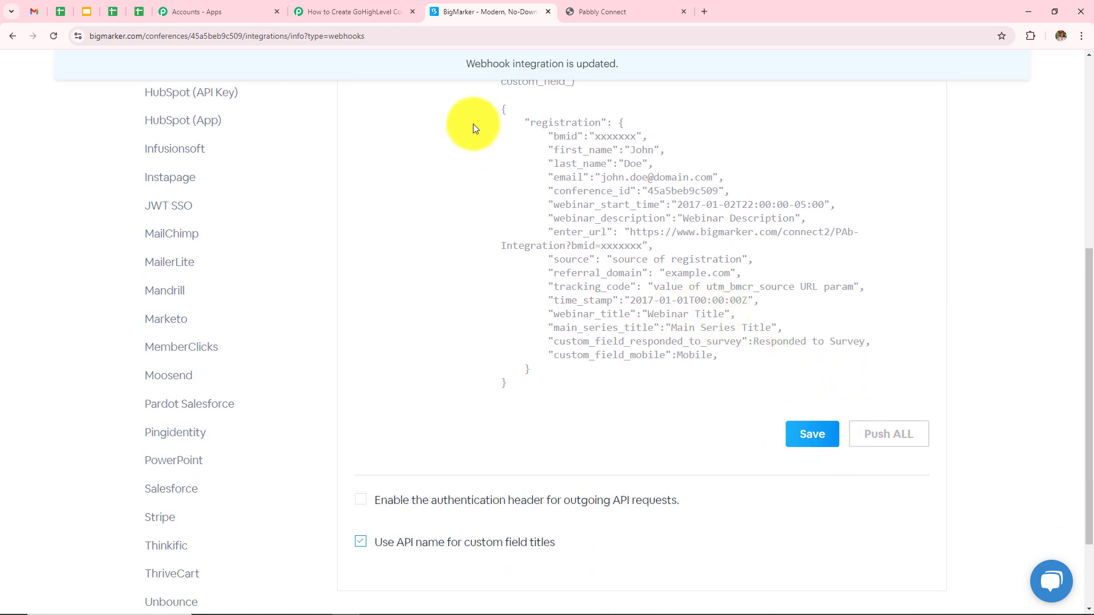
scroll(700, 282, up, 6)
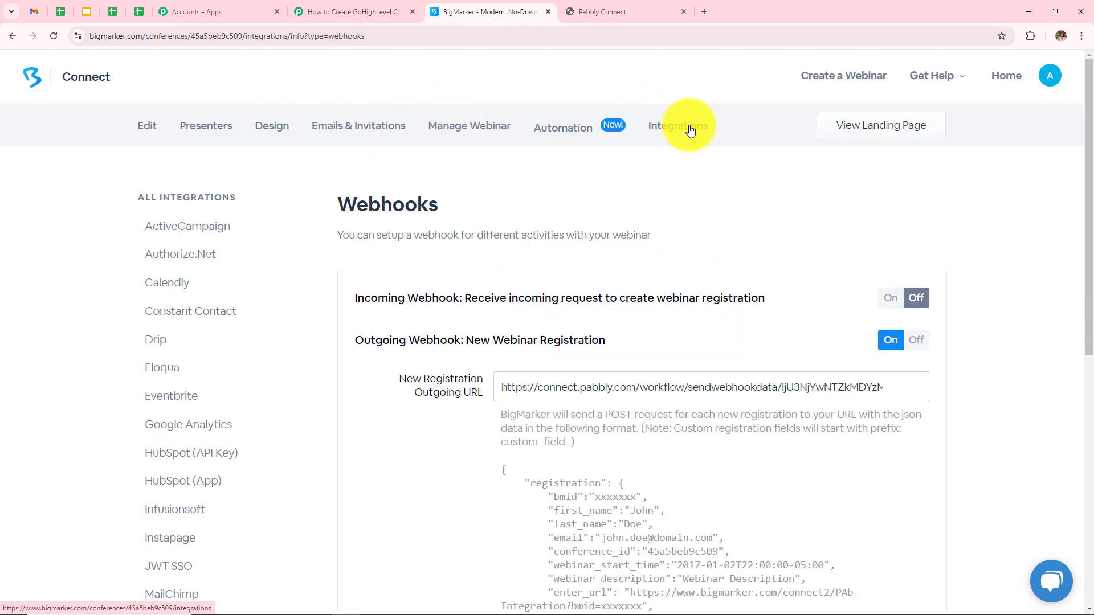
Check the webinar's Custom Registration Fields, including required Mobile, then return to Pabbly Connect
click(468, 135)
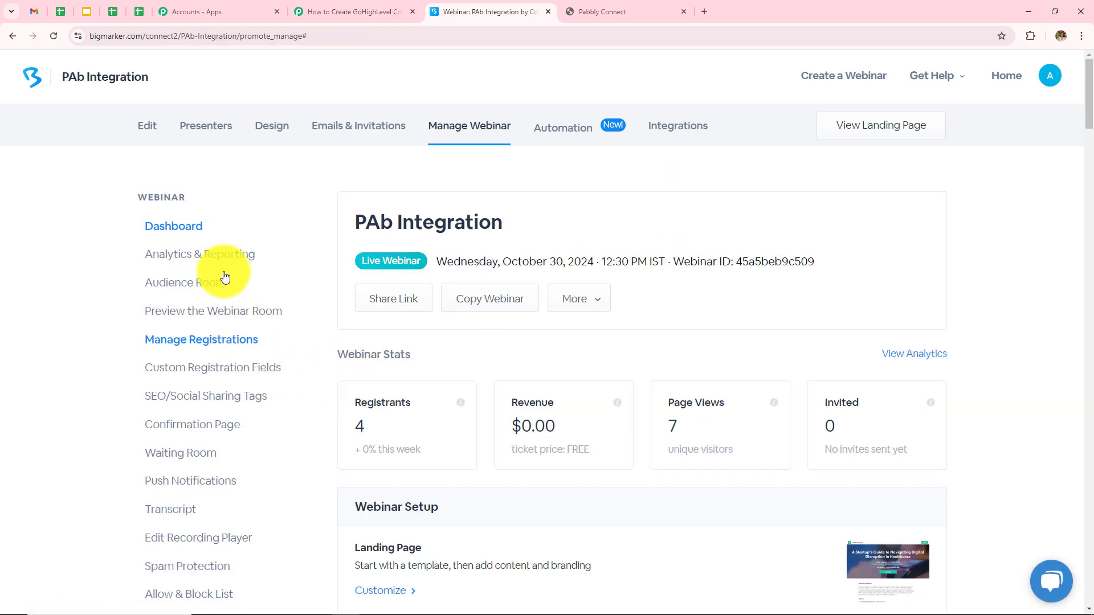
click(231, 368)
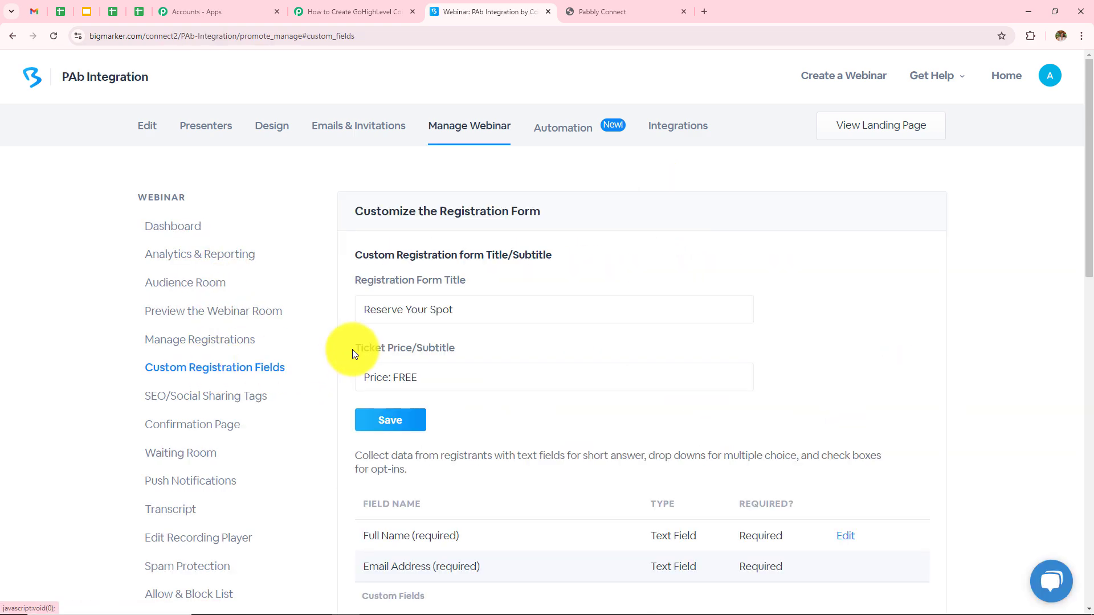
scroll(398, 371, down, 3)
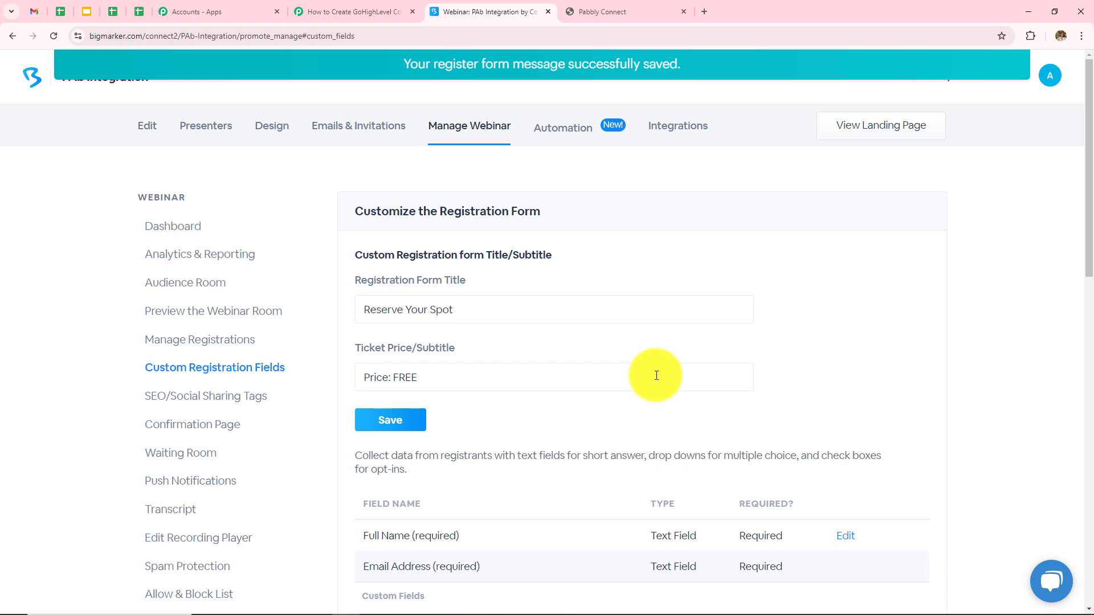
click(403, 12)
scroll(513, 436, down, 2)
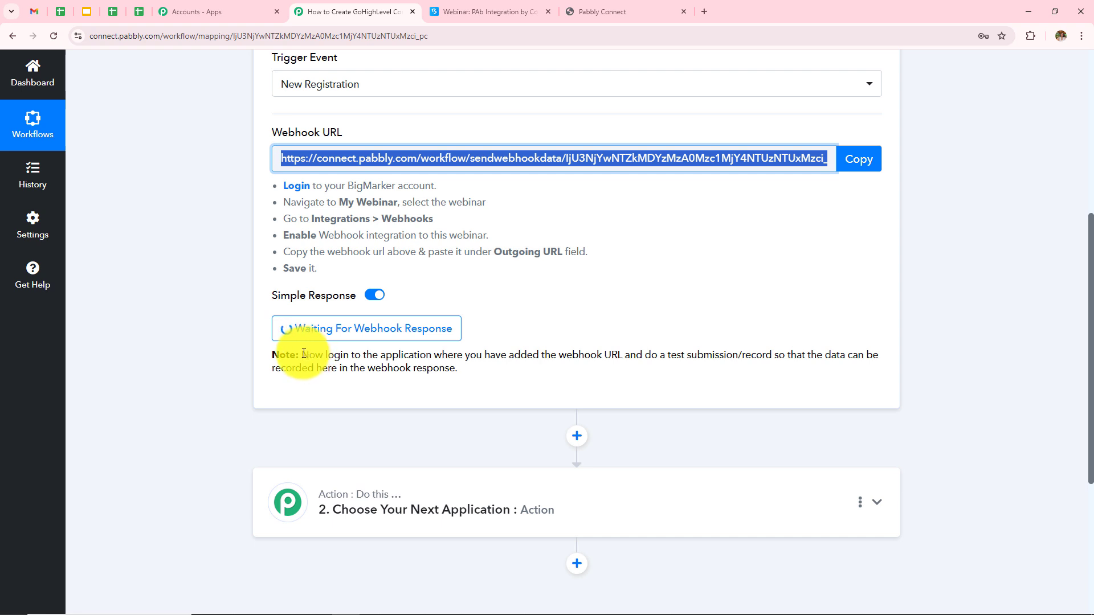
Read the note about submitting a test registration, then return to BigMarker's registration form page
drag(304, 354, 884, 372)
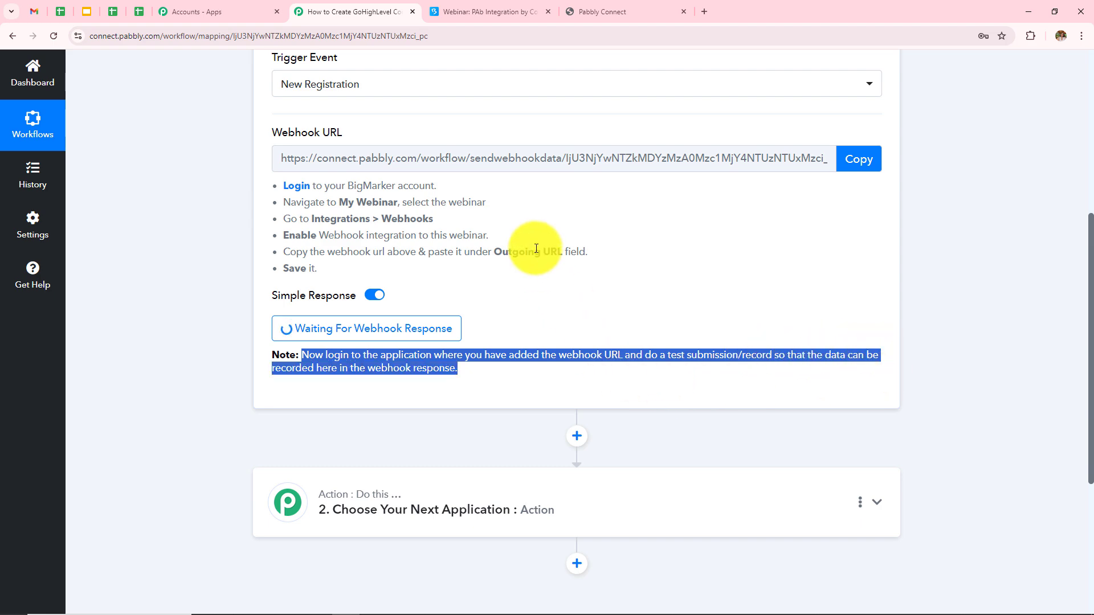
click(603, 278)
scroll(603, 278, down, 3)
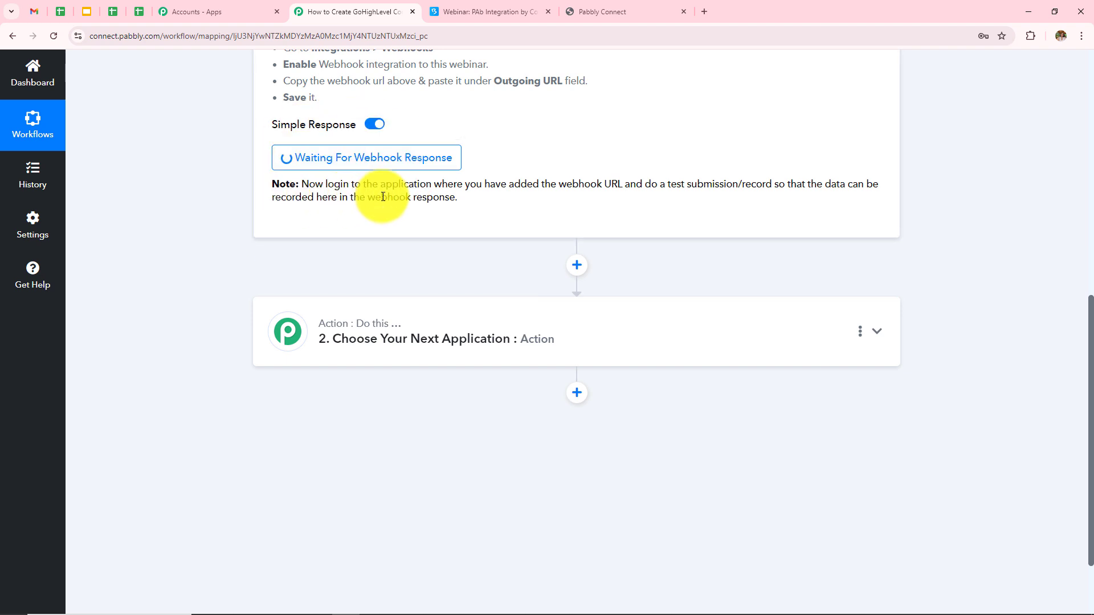
click(472, 7)
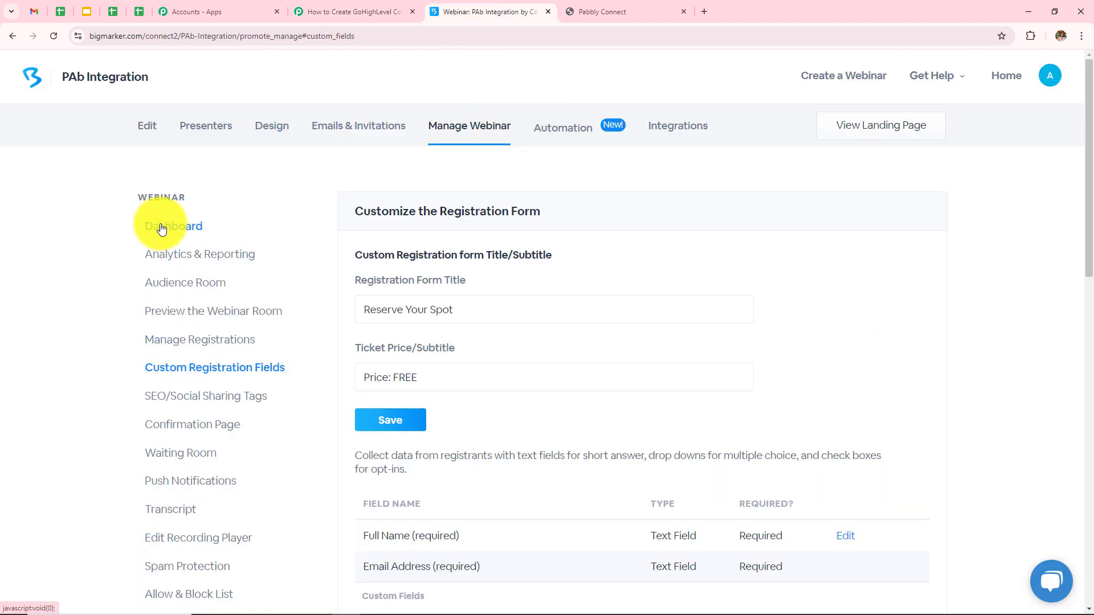
Open the PAb Integration webinar's public registration form from the dashboard
click(162, 225)
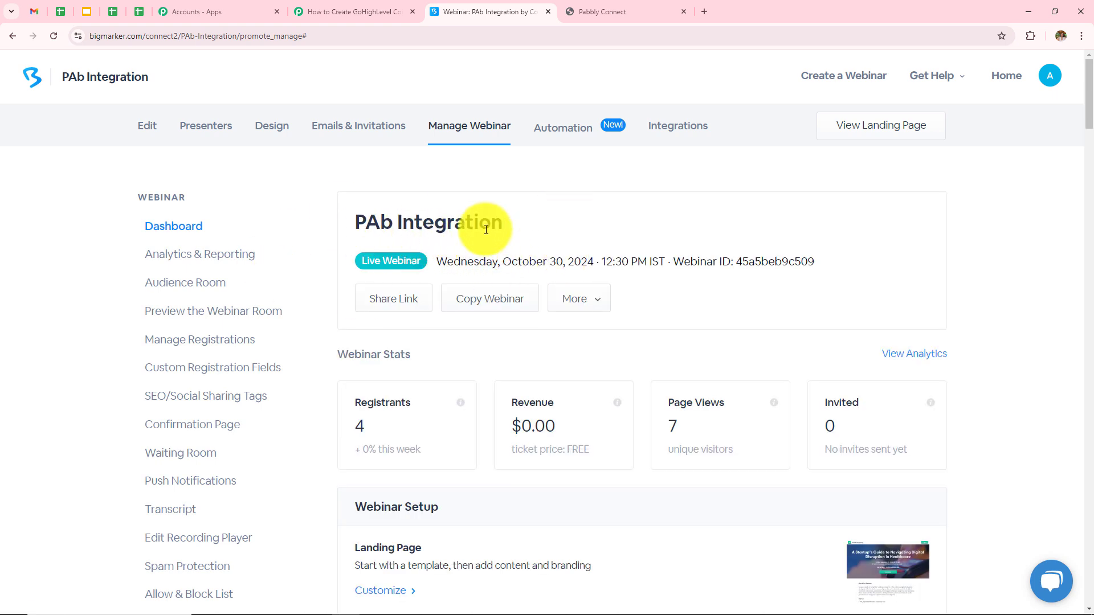
click(392, 304)
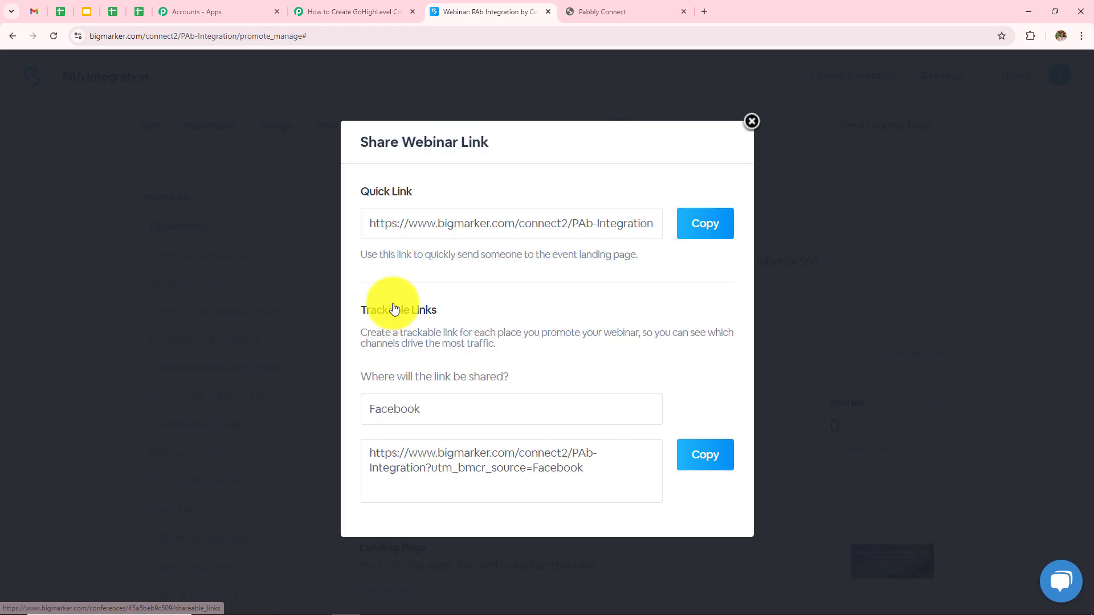
click(752, 121)
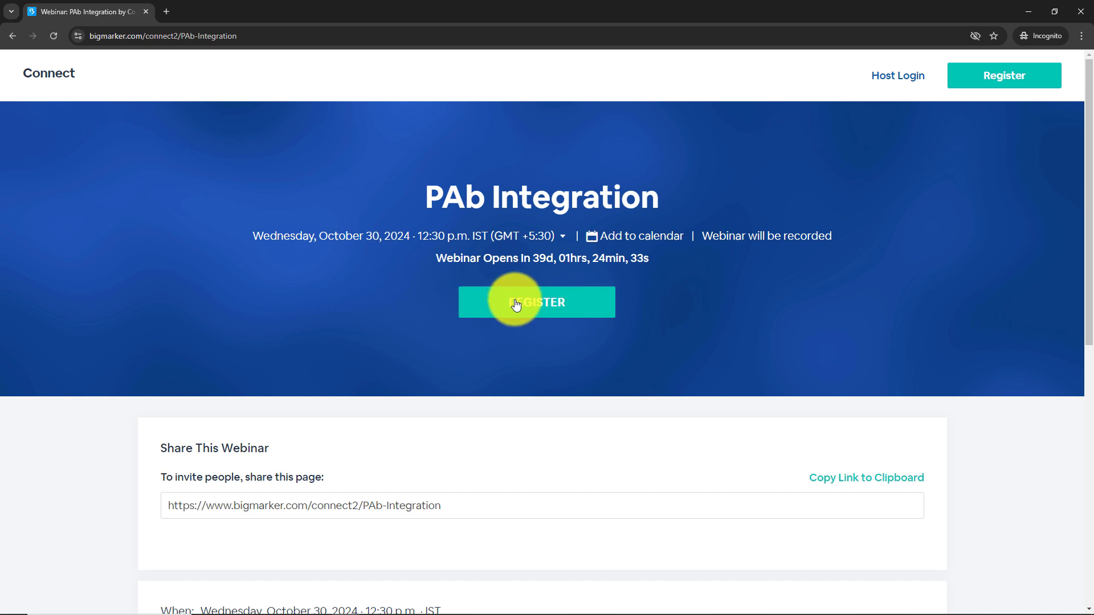
click(509, 300)
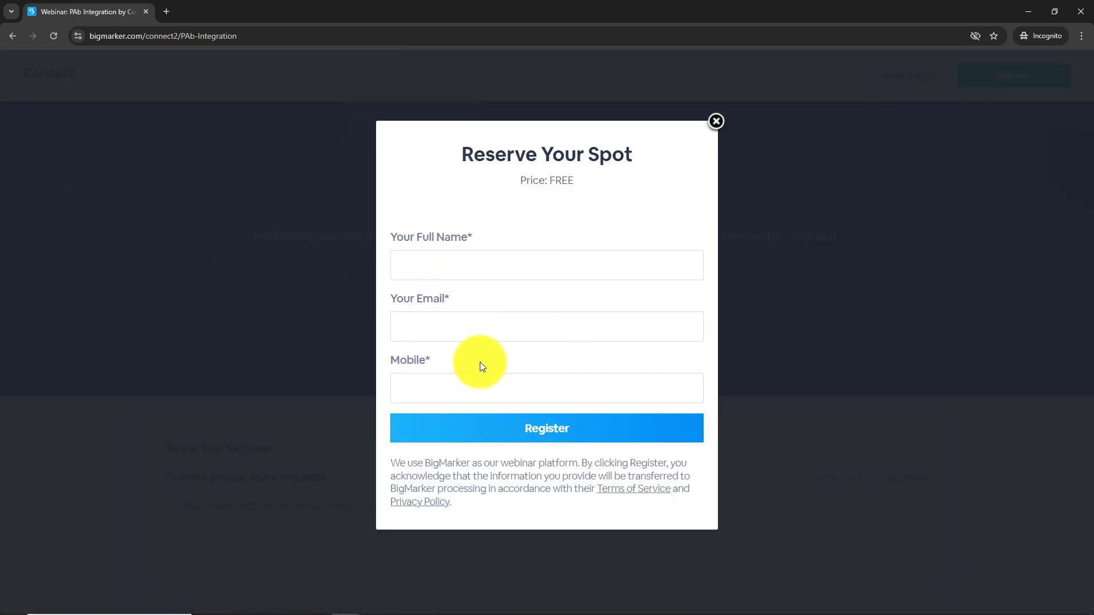
Register a test user with name, e-mail and mobile number, then minimize the window
click(474, 263)
text(New User)
click(502, 317)
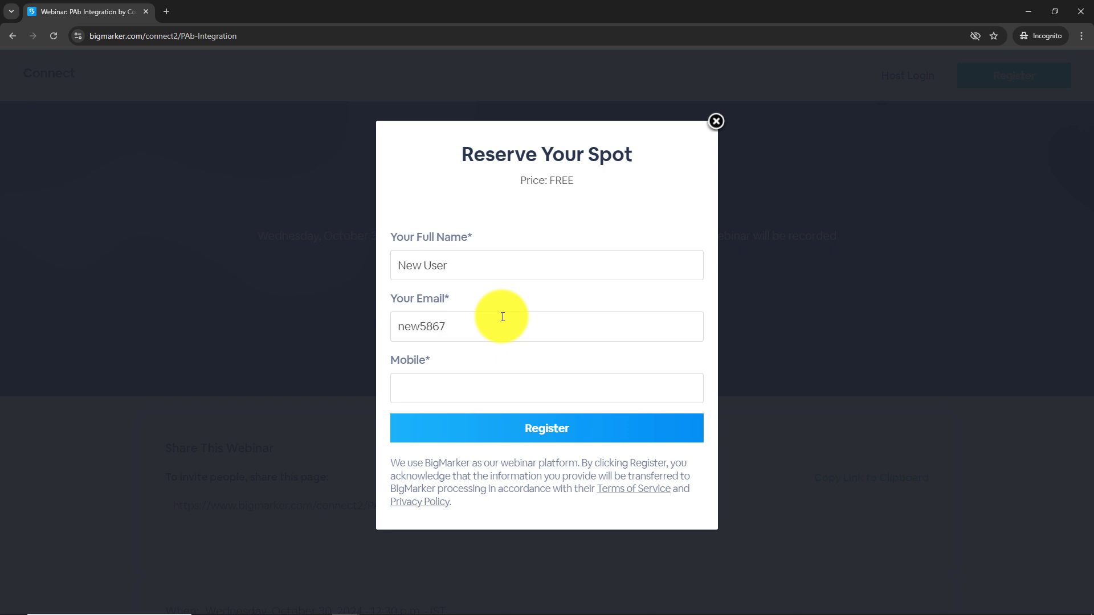
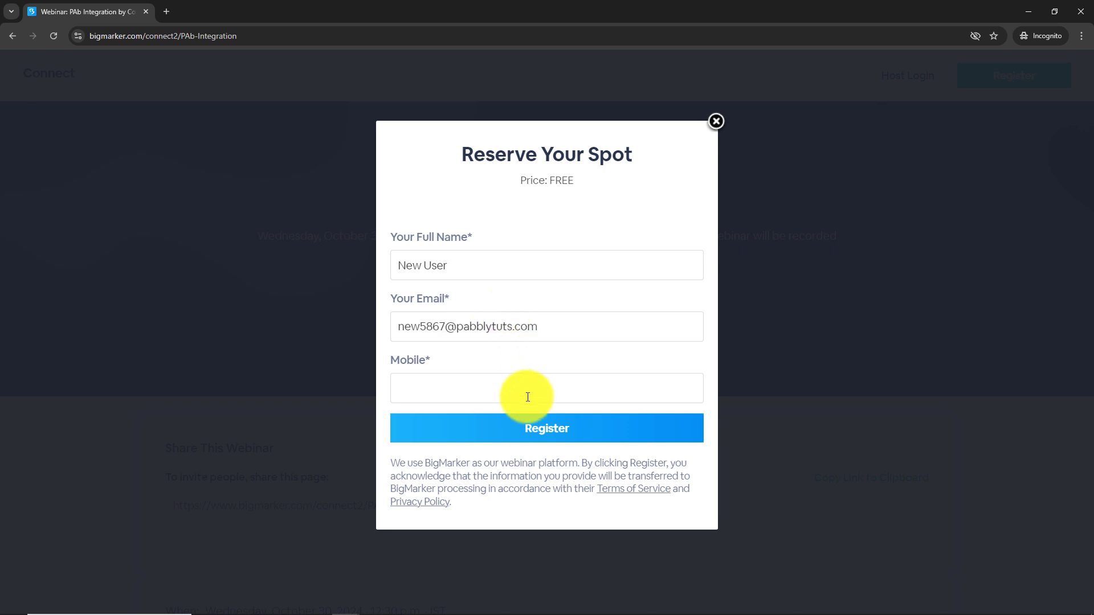
click(511, 401)
text(90)
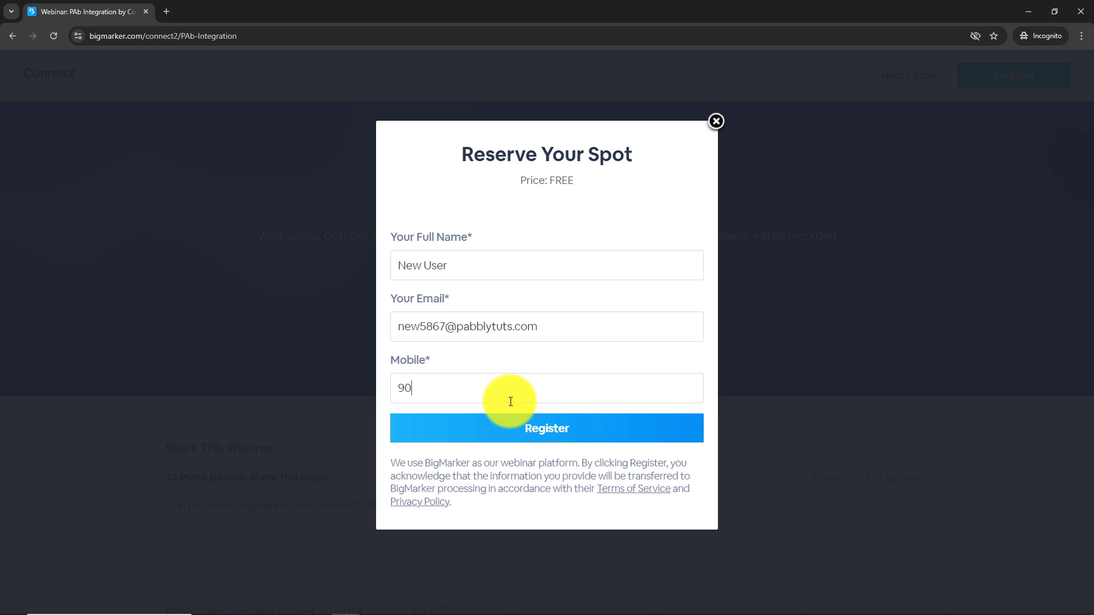
text(90909090)
click(533, 440)
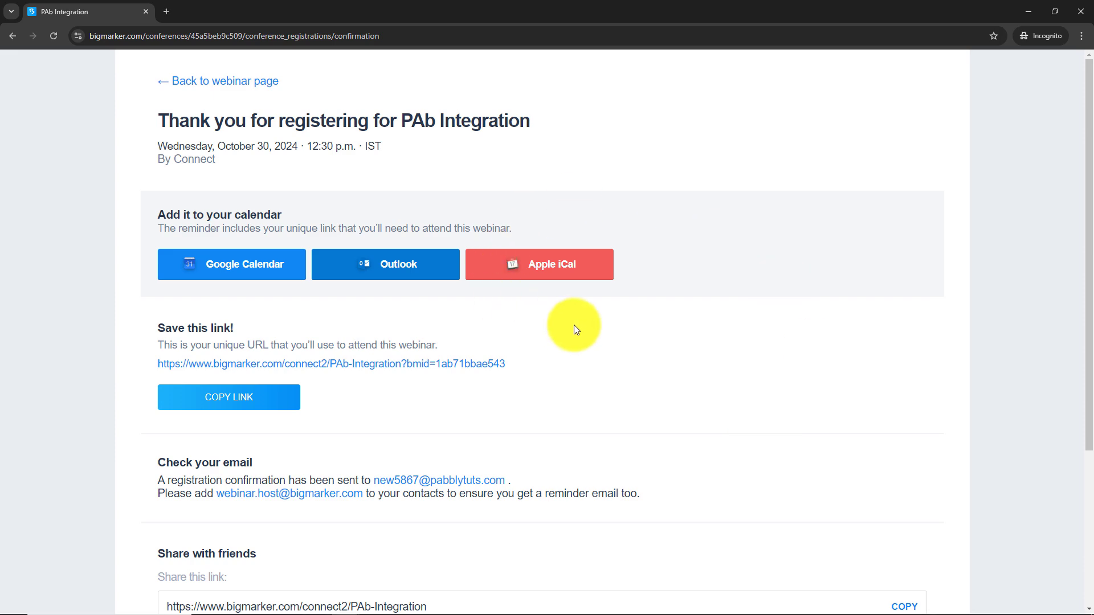
click(1018, 5)
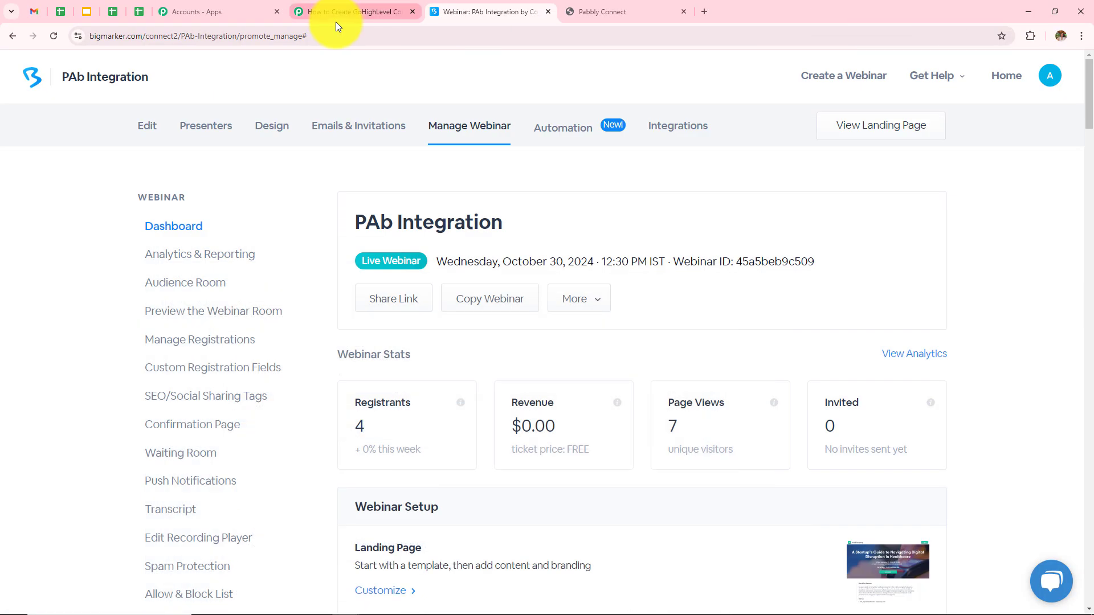
In the Response Received data, check the captured first and last name
click(357, 6)
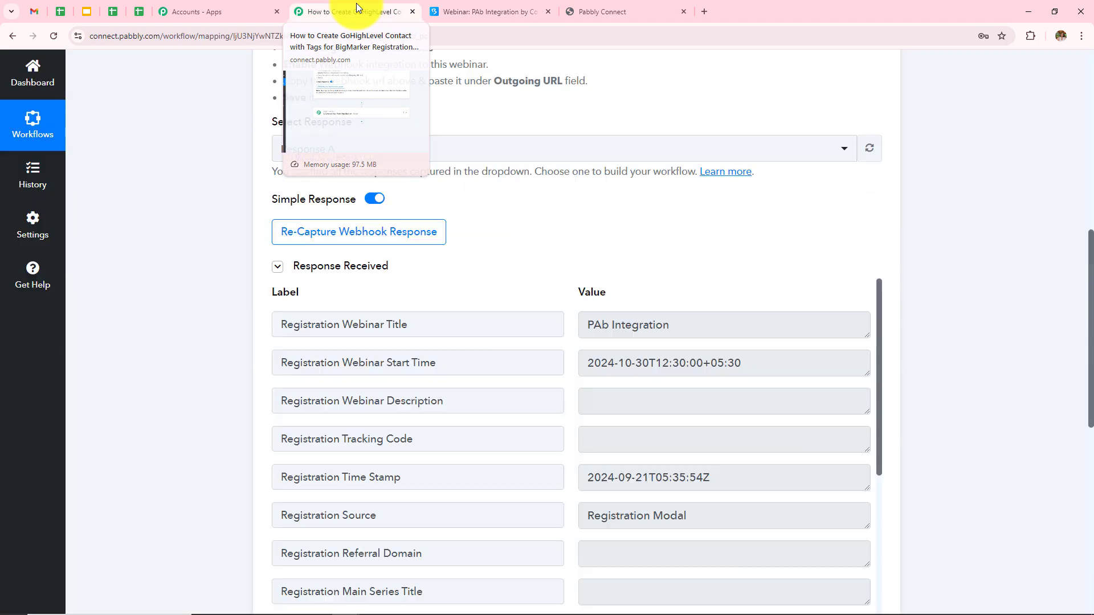
scroll(652, 235, down, 2)
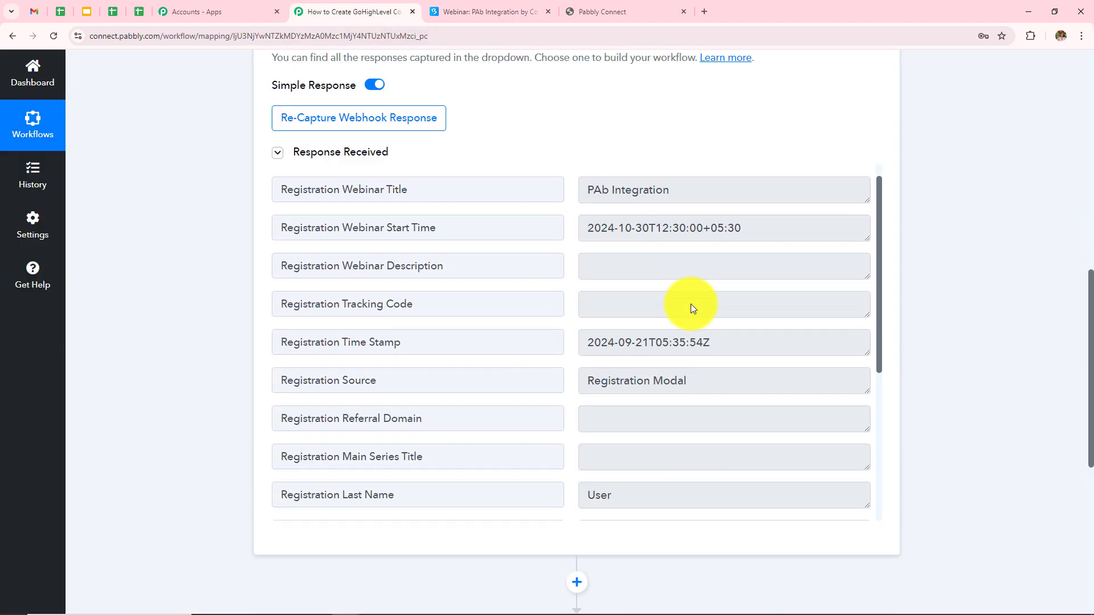
scroll(691, 303, down, 3)
scroll(691, 305, down, 1)
scroll(640, 323, down, 2)
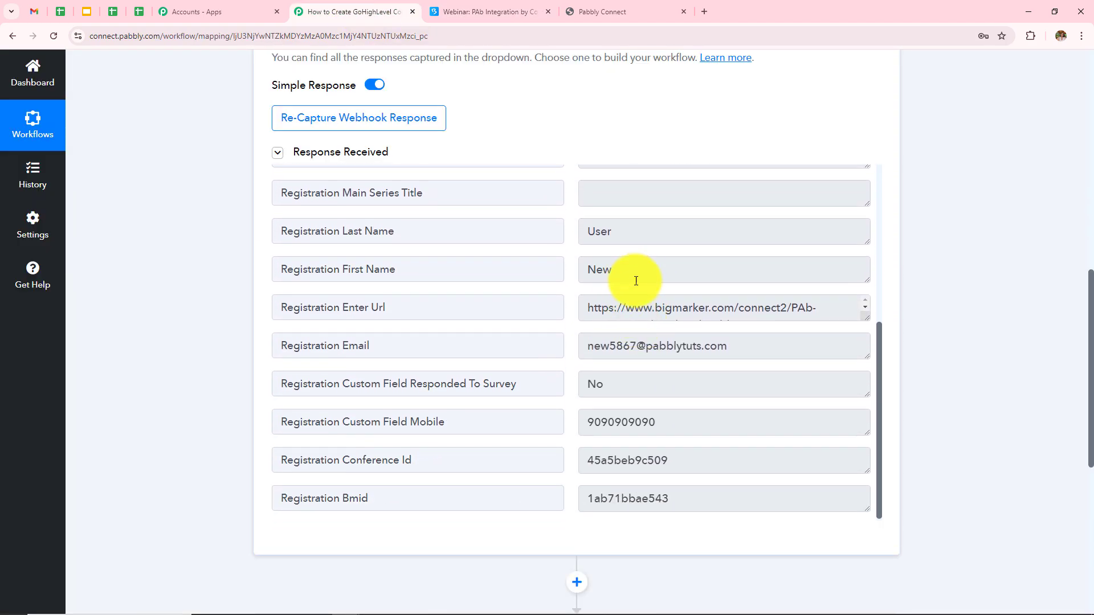
drag(640, 277, 424, 272)
drag(623, 237, 538, 232)
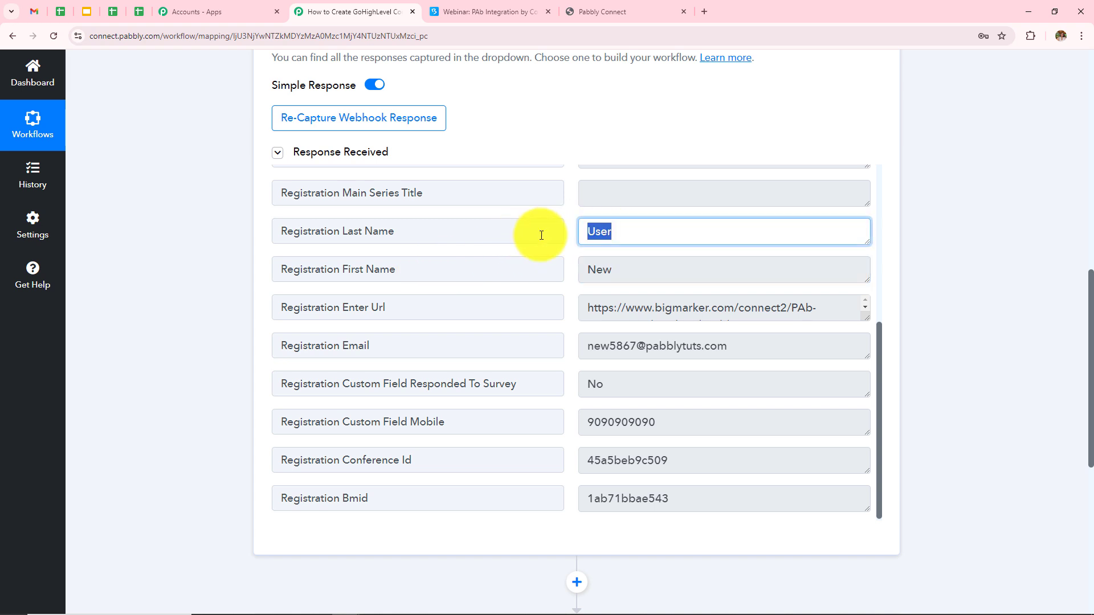
click(1059, 276)
Check the captured mobile number and email, then scroll down to the action step
scroll(695, 379, down, 1)
drag(665, 420, 508, 406)
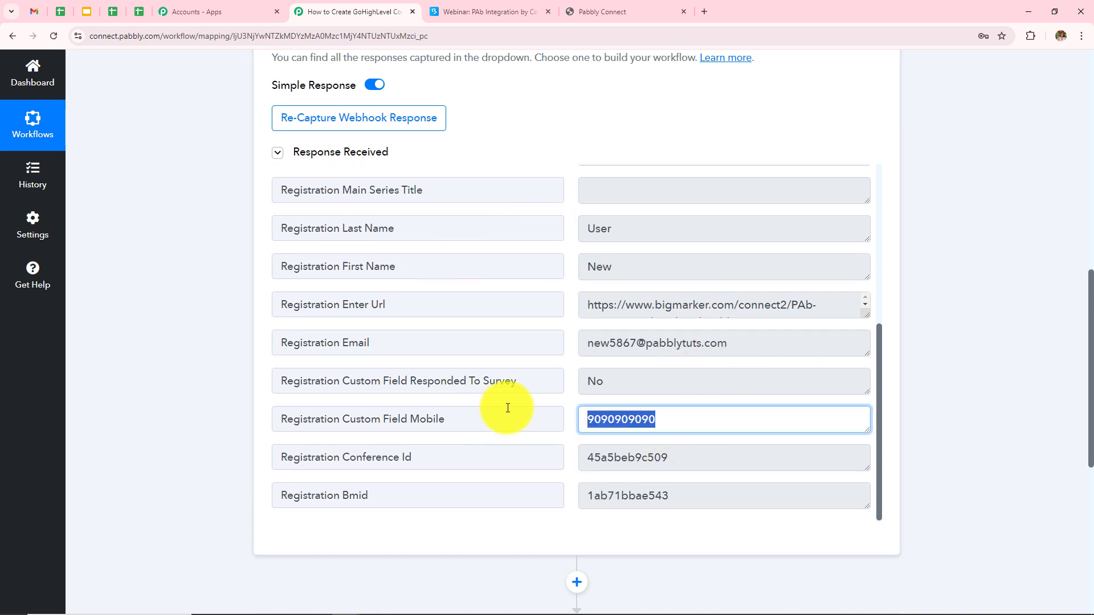
drag(739, 347, 525, 335)
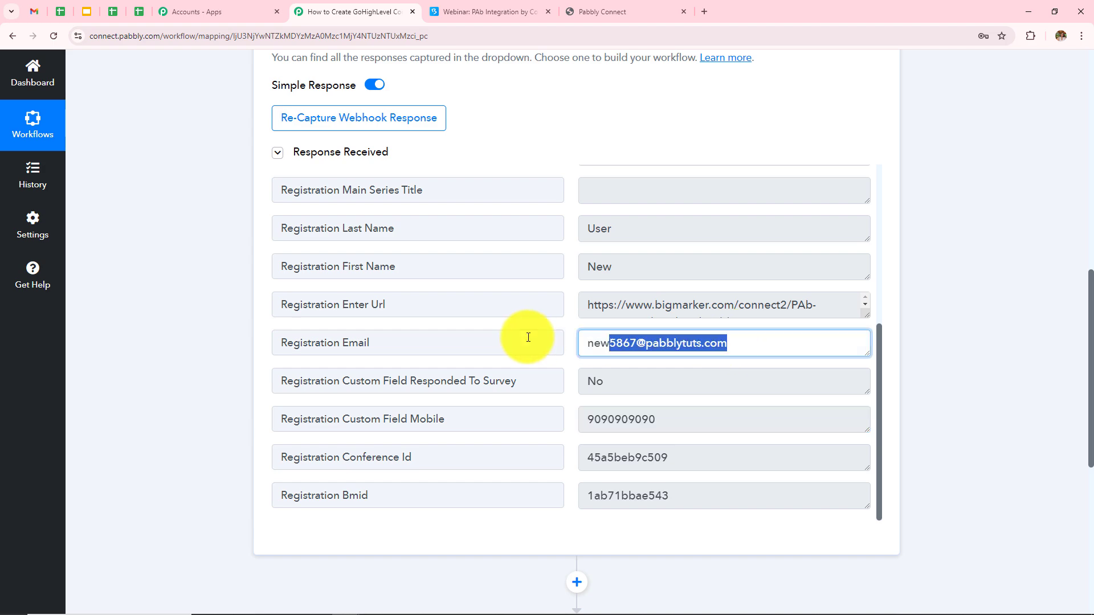
click(961, 301)
scroll(960, 299, up, 10)
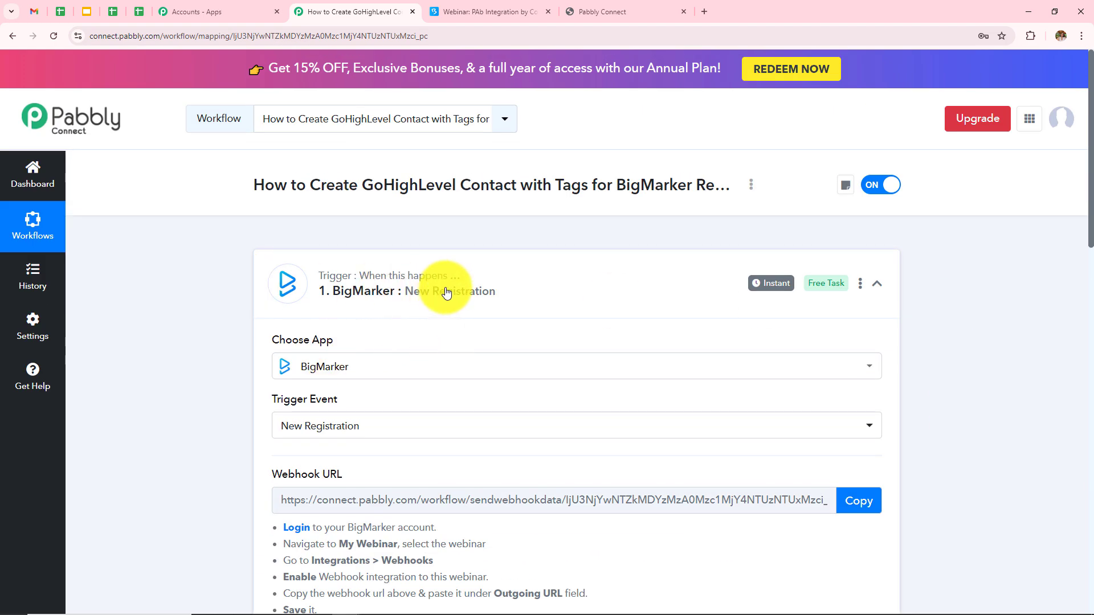
scroll(604, 305, down, 7)
scroll(607, 305, down, 8)
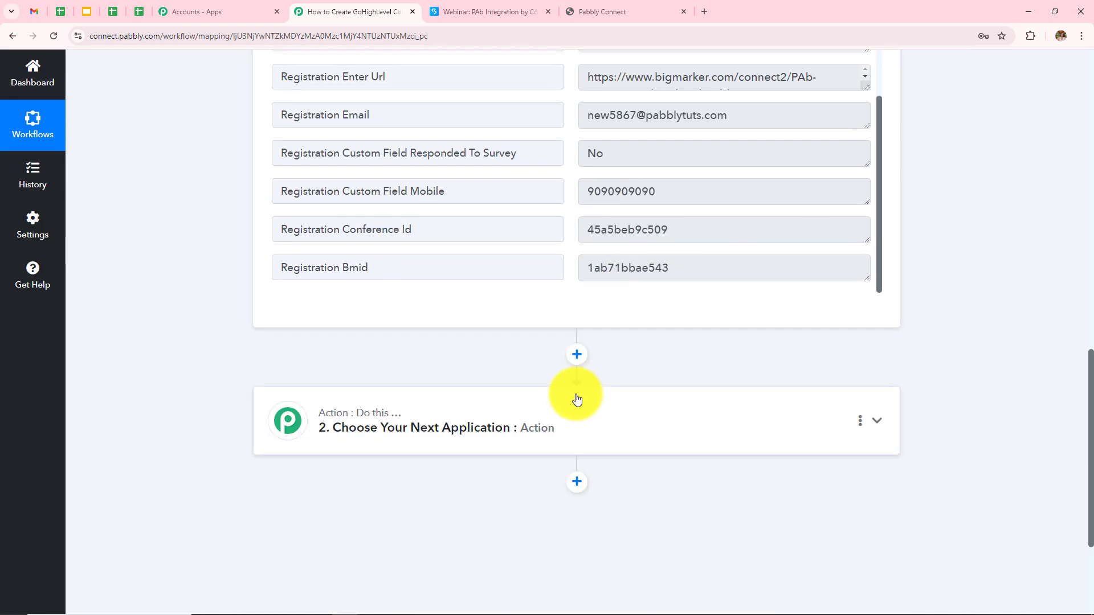
Set the action app to LeadConnector V2 with the Create Contact event
click(531, 436)
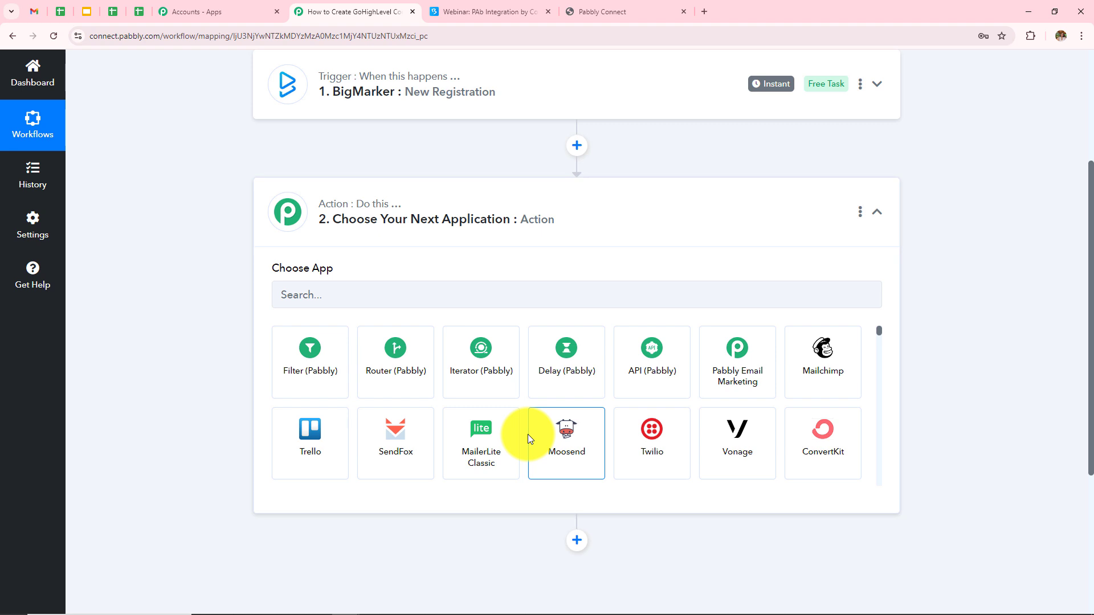
click(418, 303)
text(Lead)
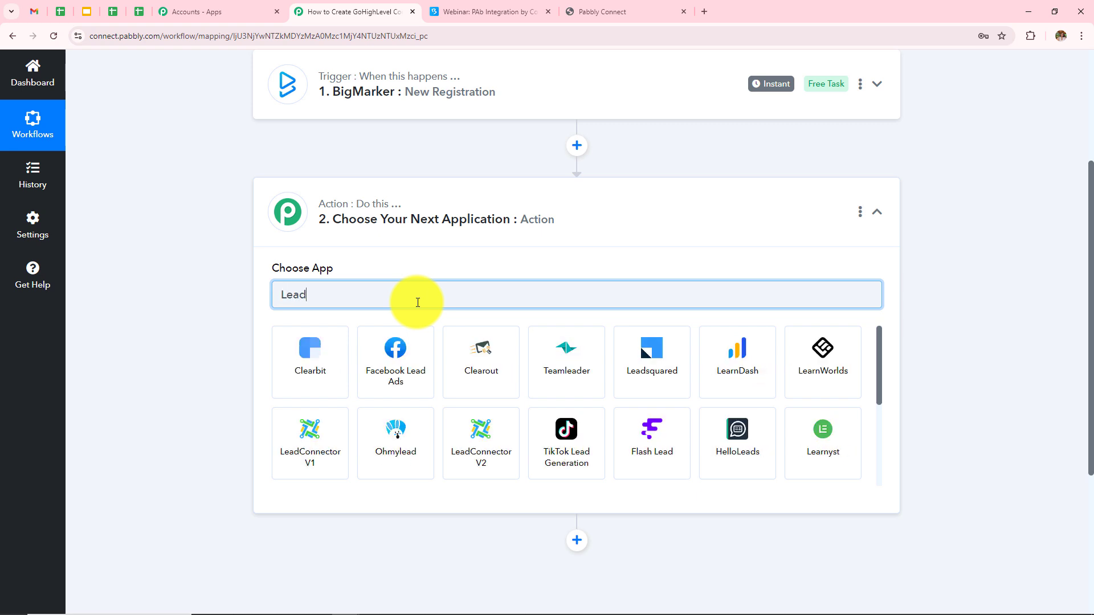
click(736, 368)
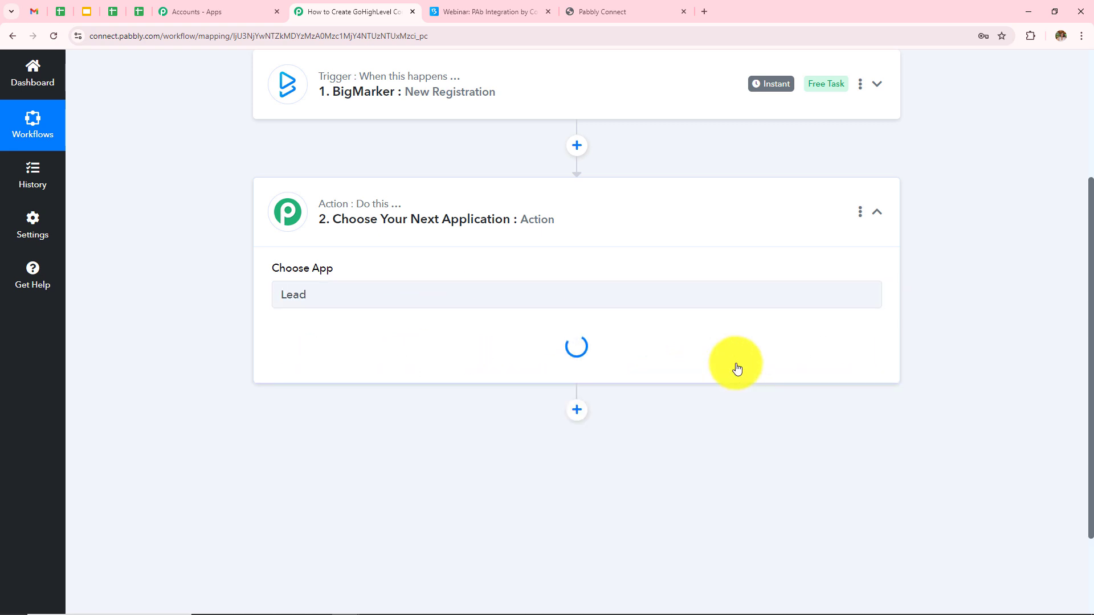
click(323, 363)
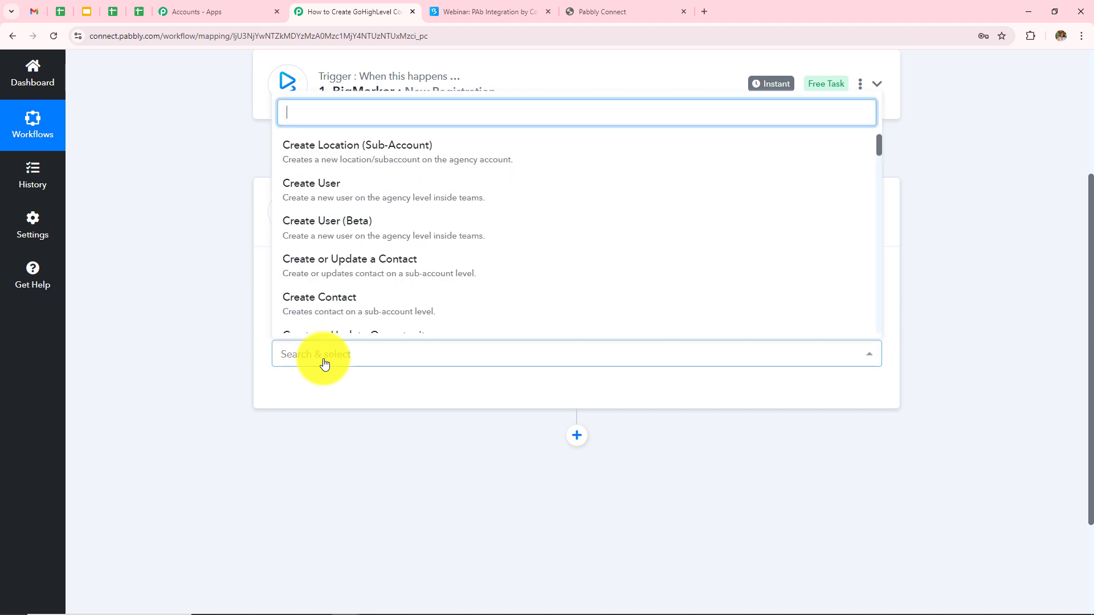
click(344, 307)
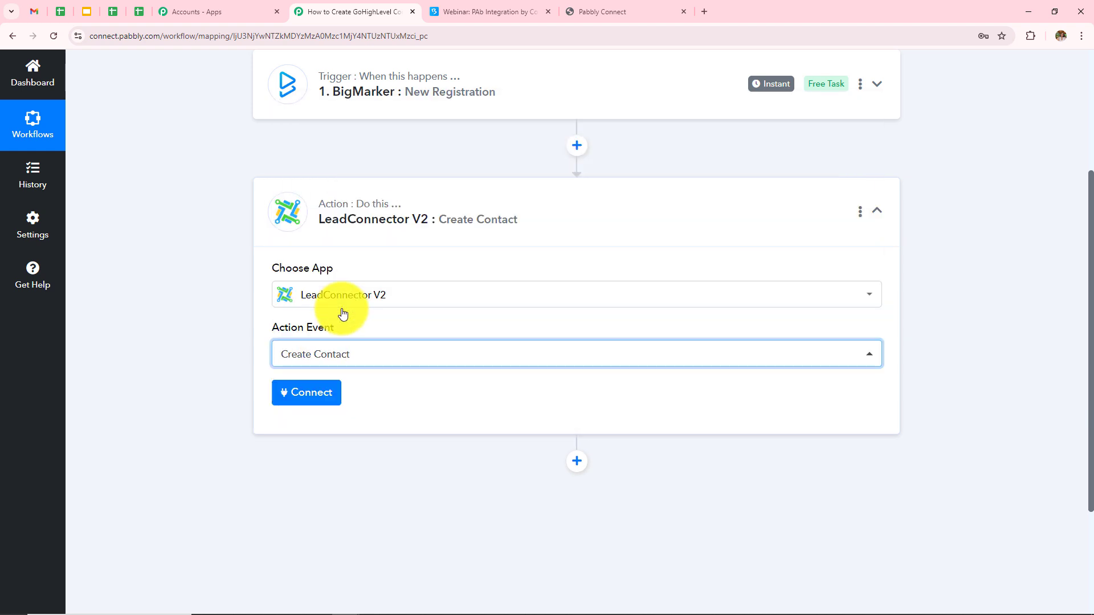
Add a new LeadConnector connection authorized with a GoHighLevel sub-account
click(312, 387)
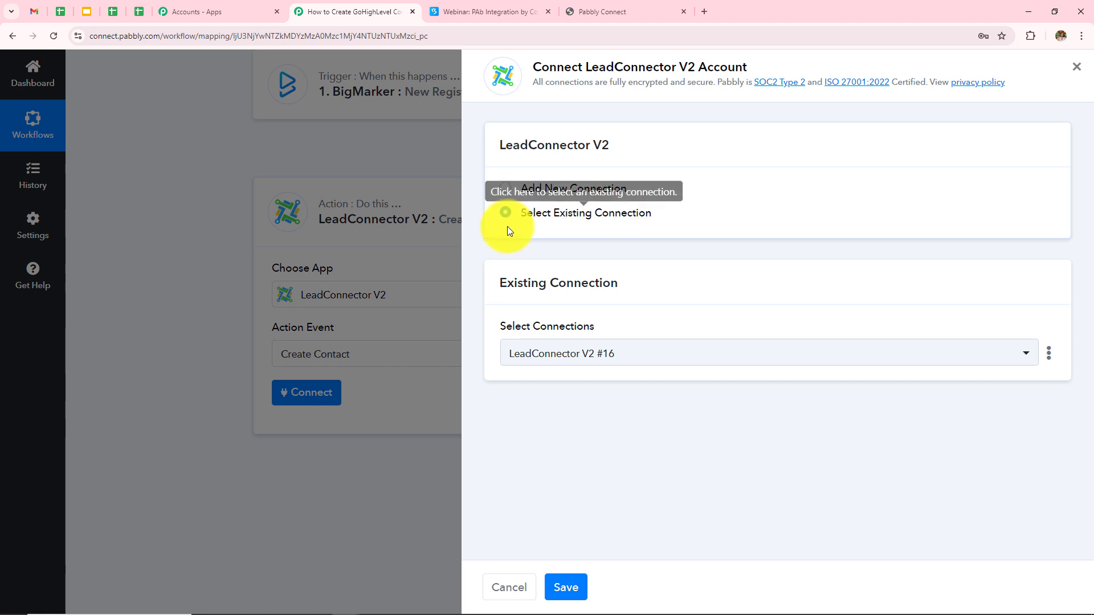
click(512, 191)
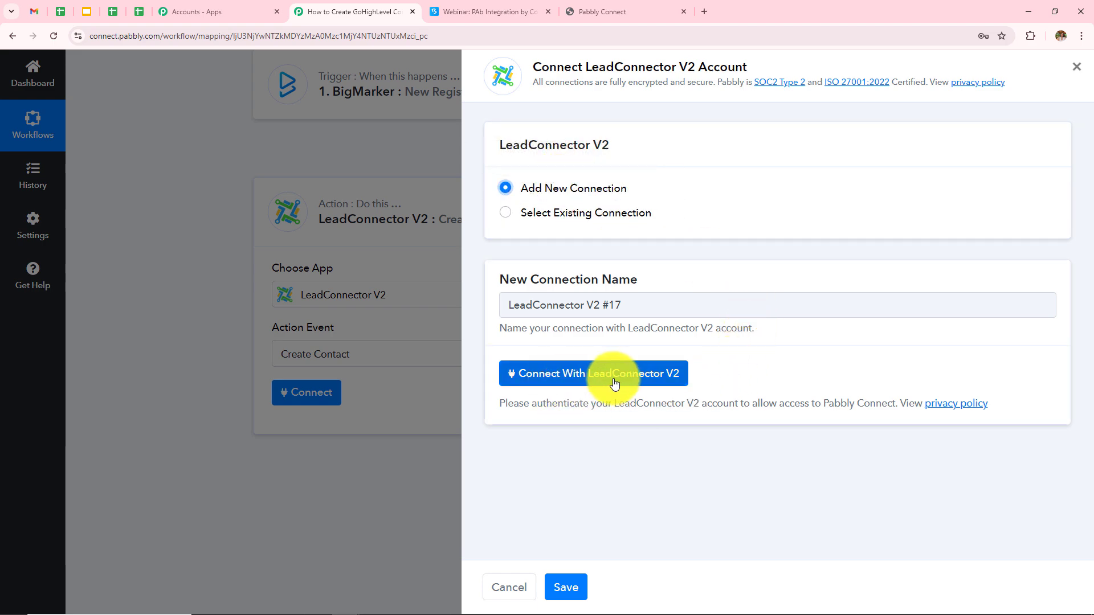
click(557, 390)
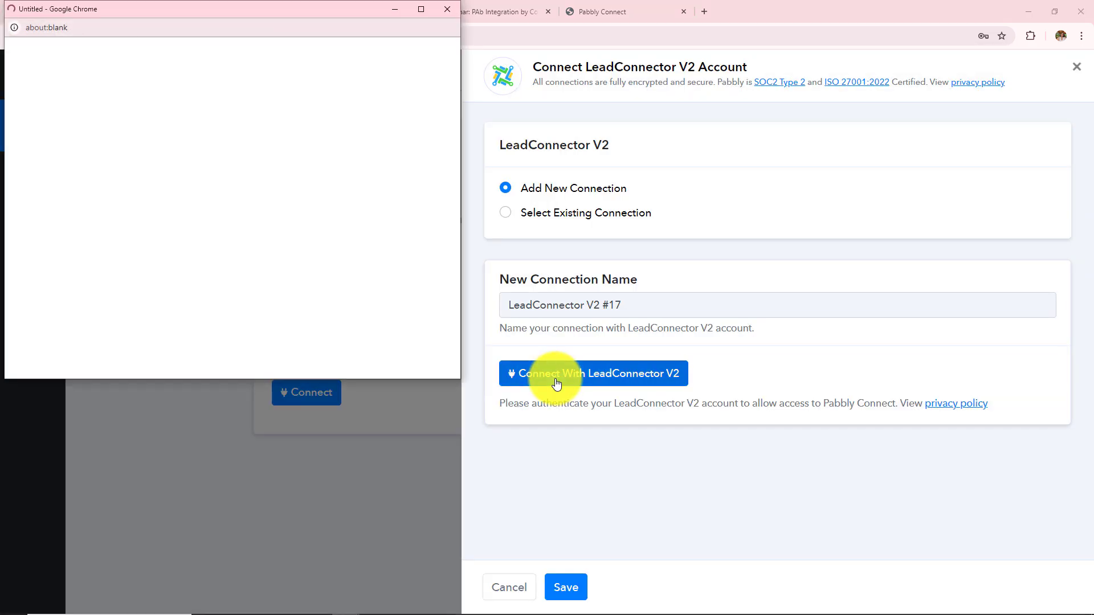
scroll(222, 155, down, 6)
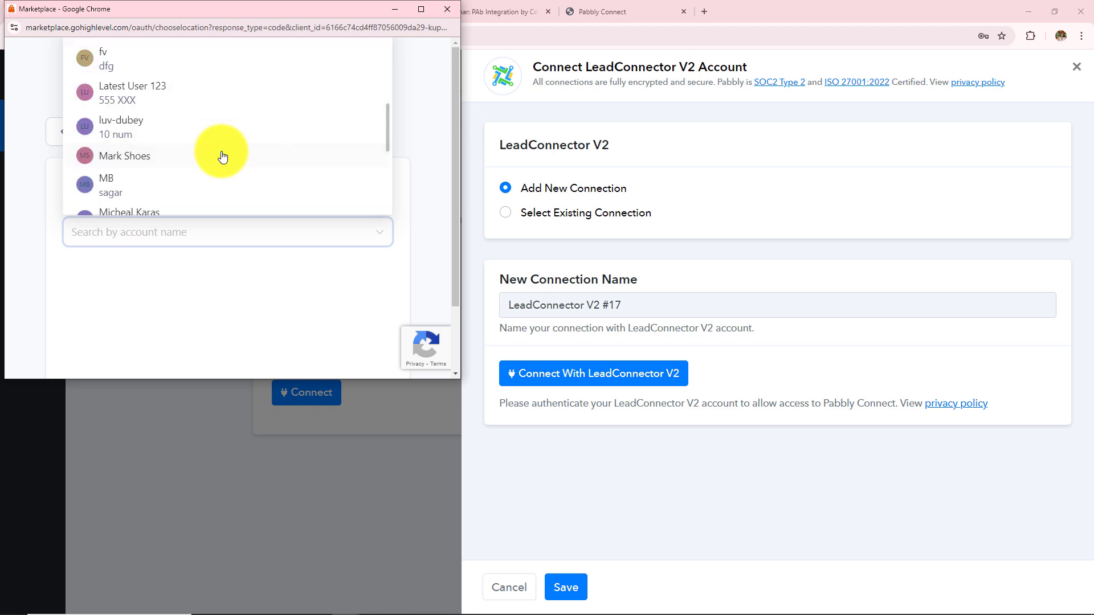
click(221, 157)
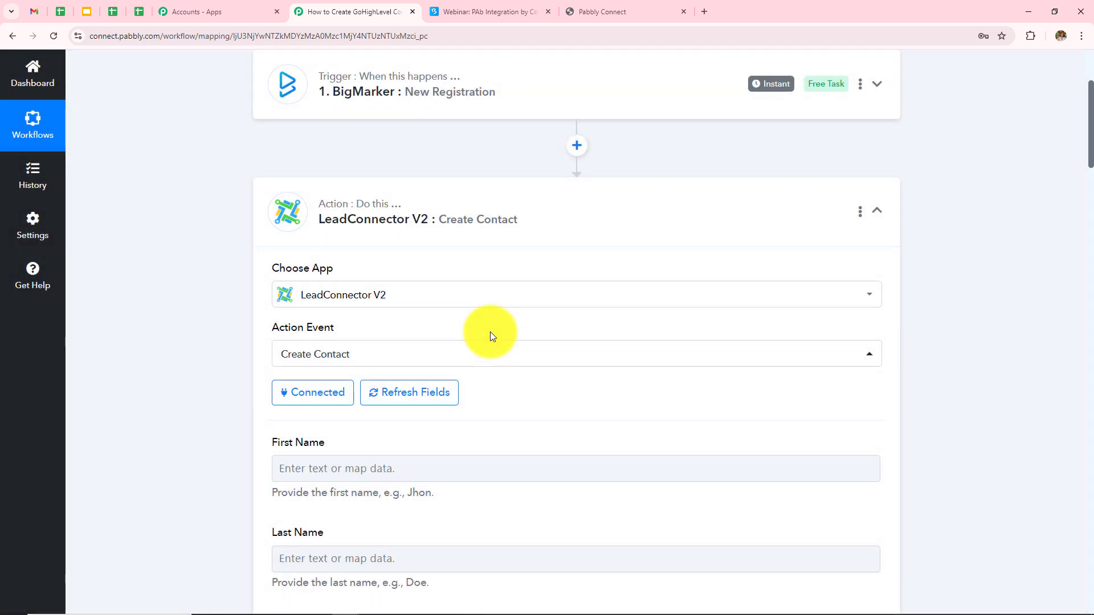
Map the BigMarker registrant's first name into the First Name field
scroll(552, 285, down, 5)
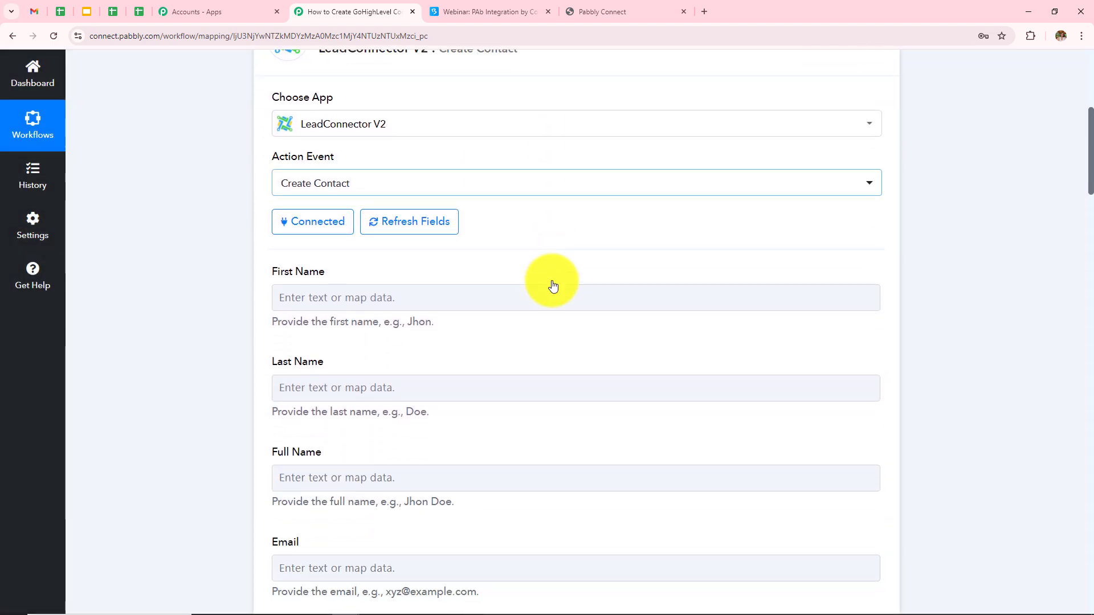
scroll(552, 280, down, 2)
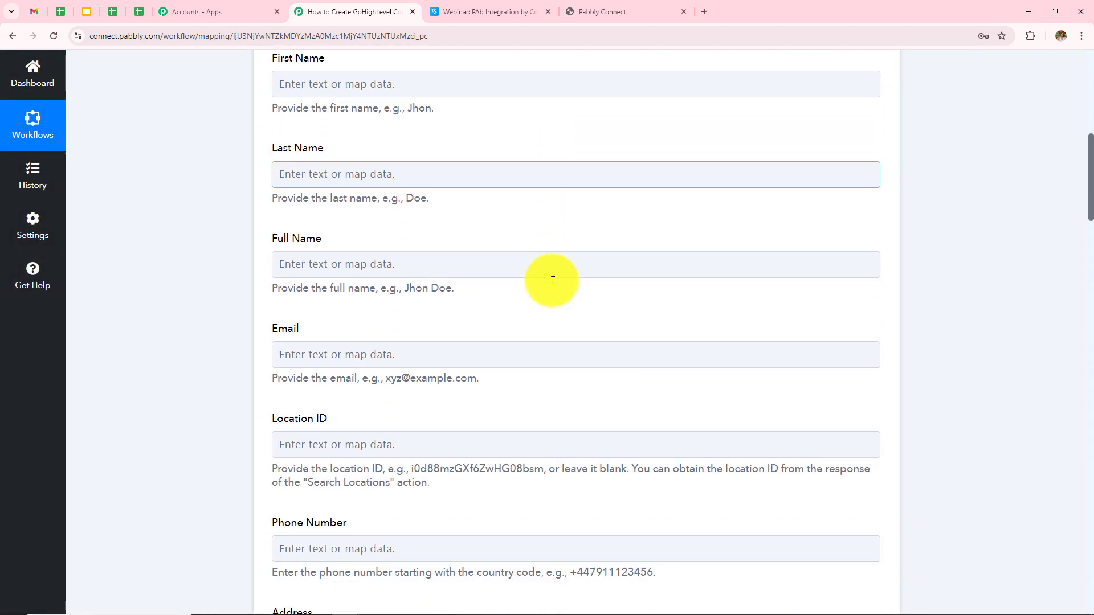
scroll(320, 202, up, 2)
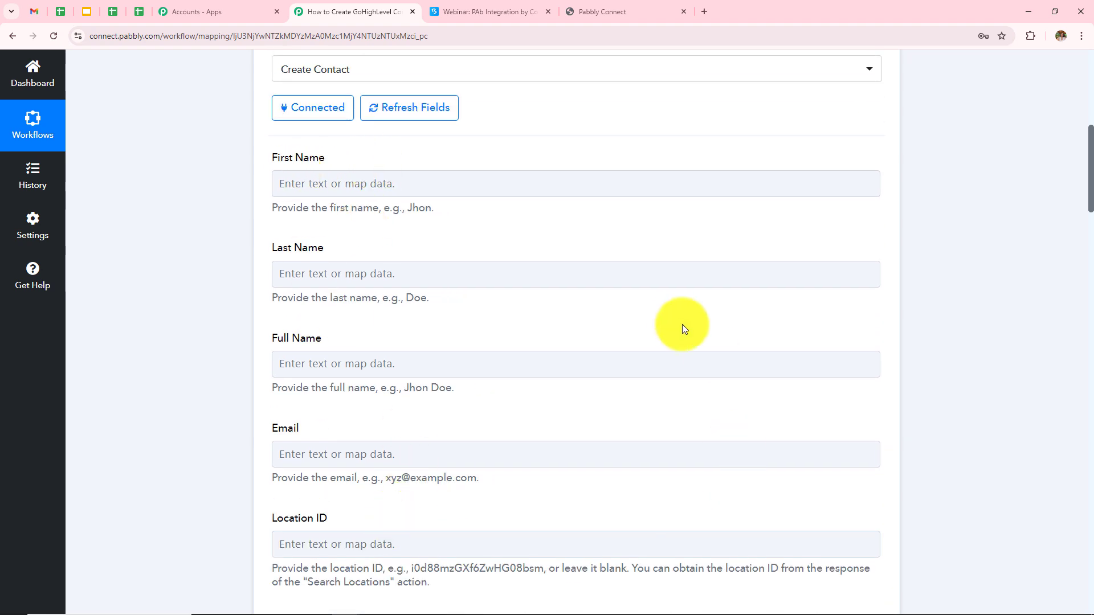
scroll(678, 322, up, 3)
scroll(678, 322, down, 2)
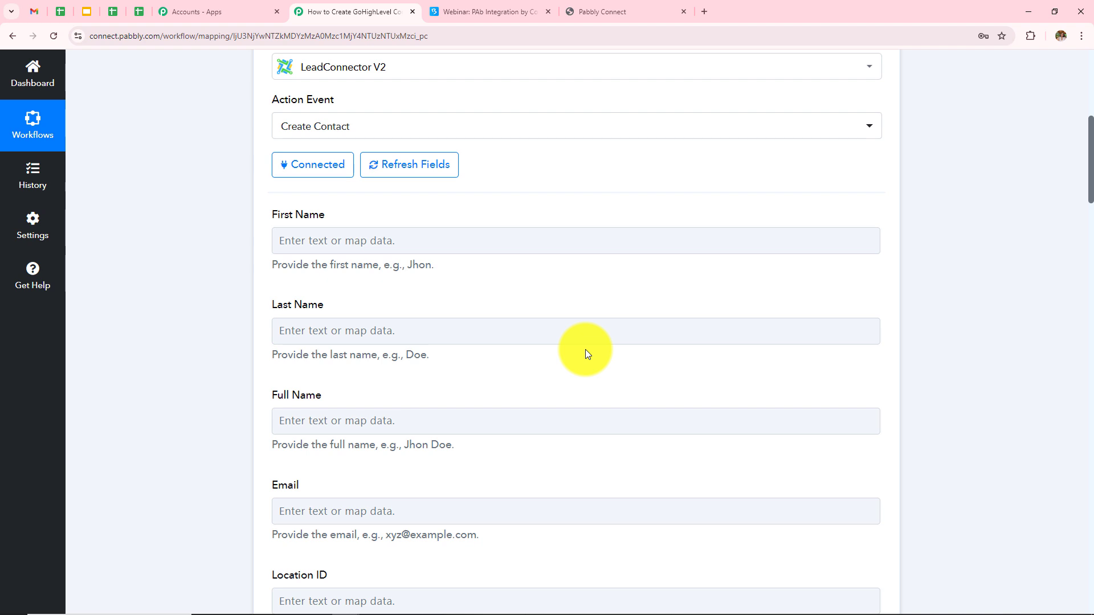
scroll(587, 354, down, 1)
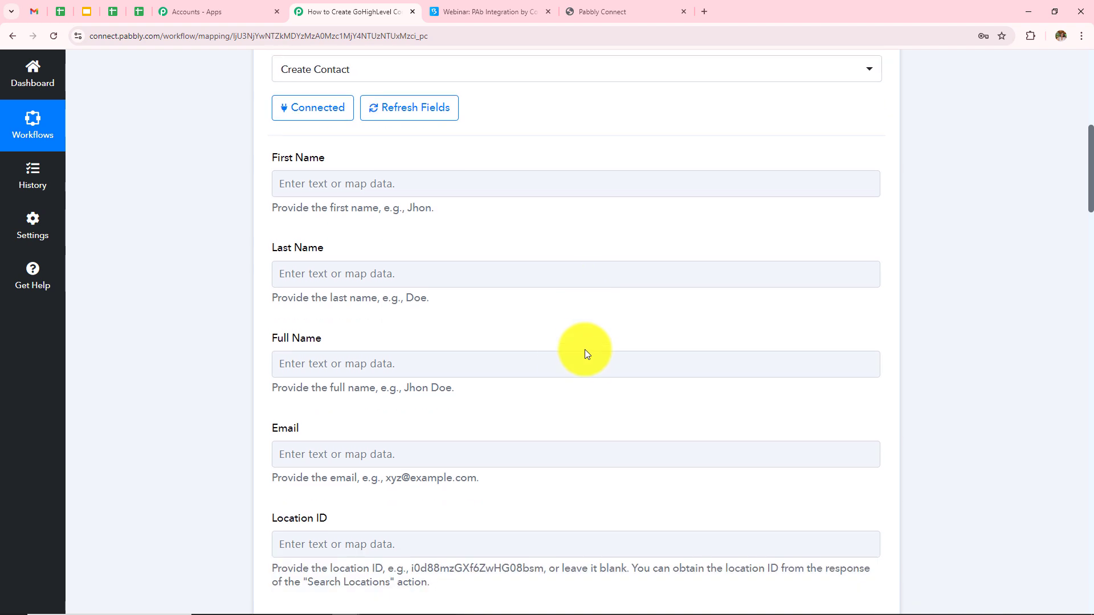
click(446, 367)
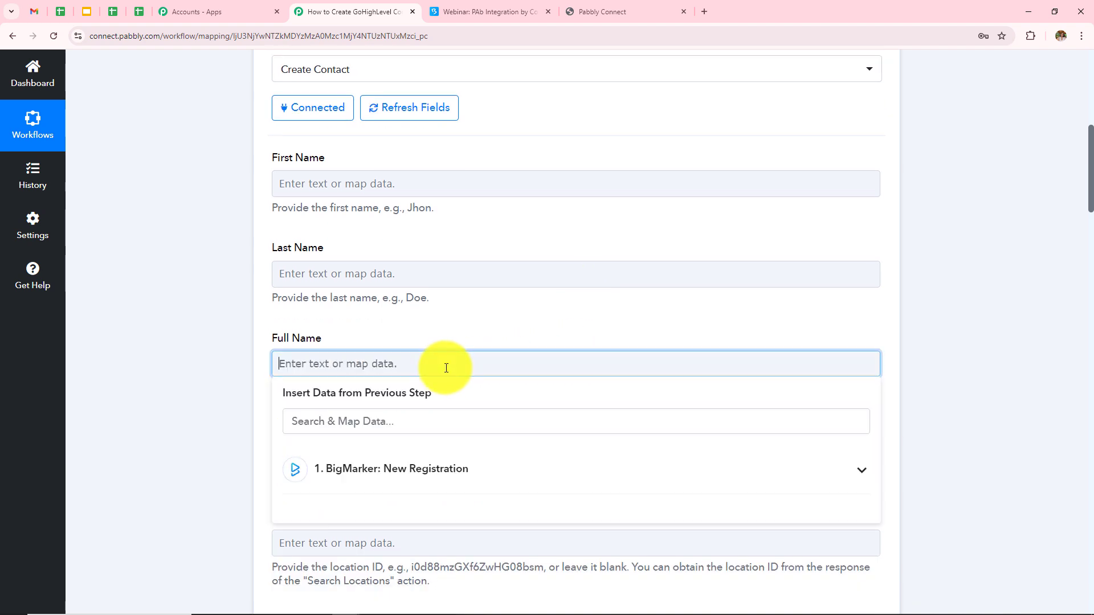
click(372, 479)
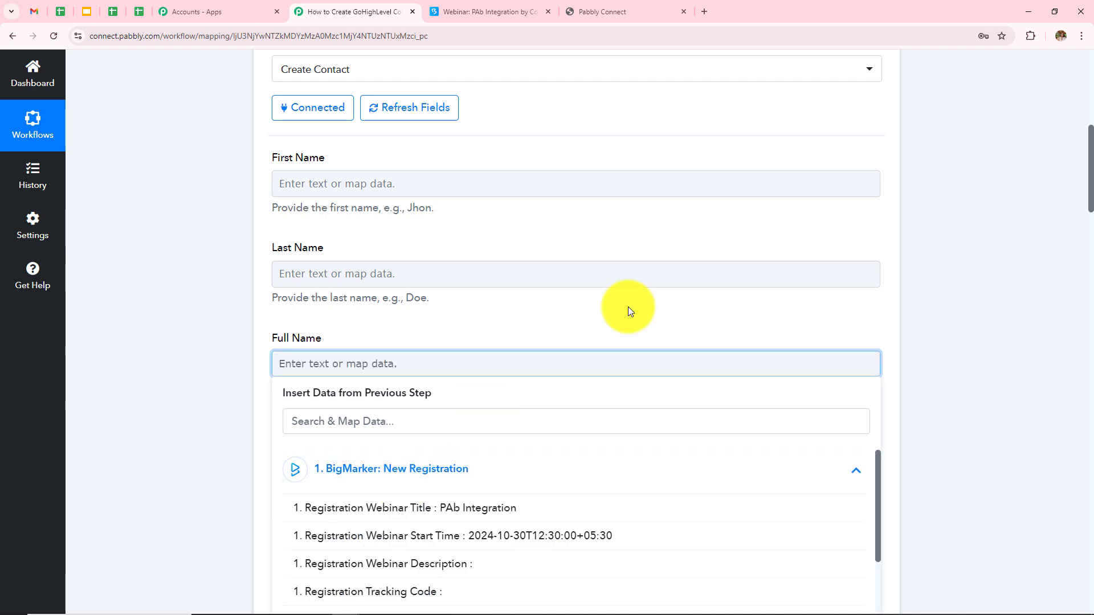
click(628, 307)
scroll(628, 306, up, 2)
click(412, 294)
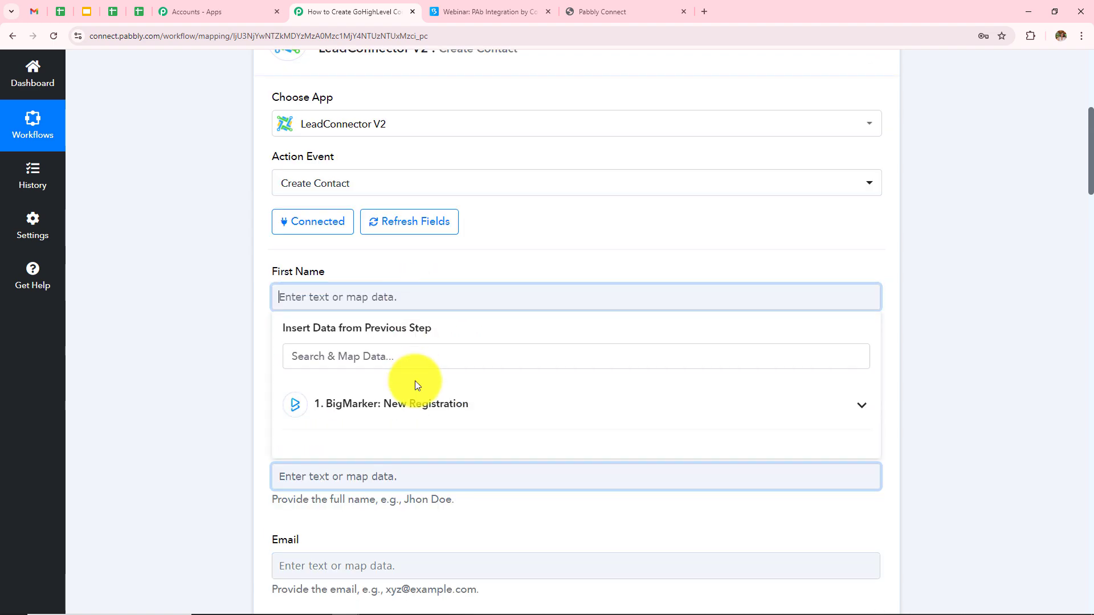
click(433, 398)
scroll(545, 293, down, 4)
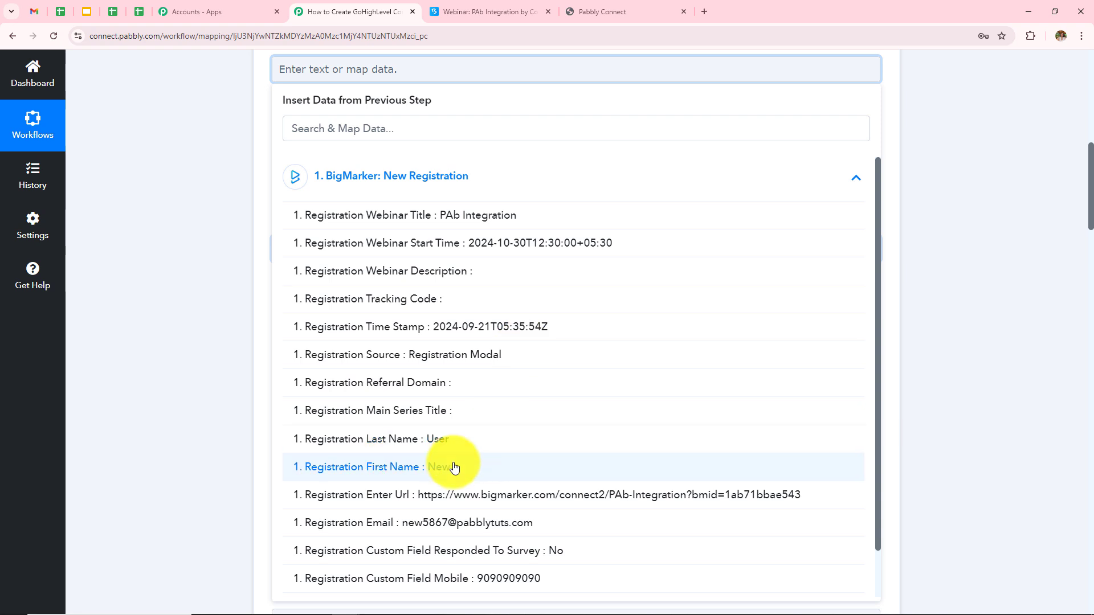
click(454, 467)
Map the registrant's last name into the Last Name field
click(156, 383)
click(366, 171)
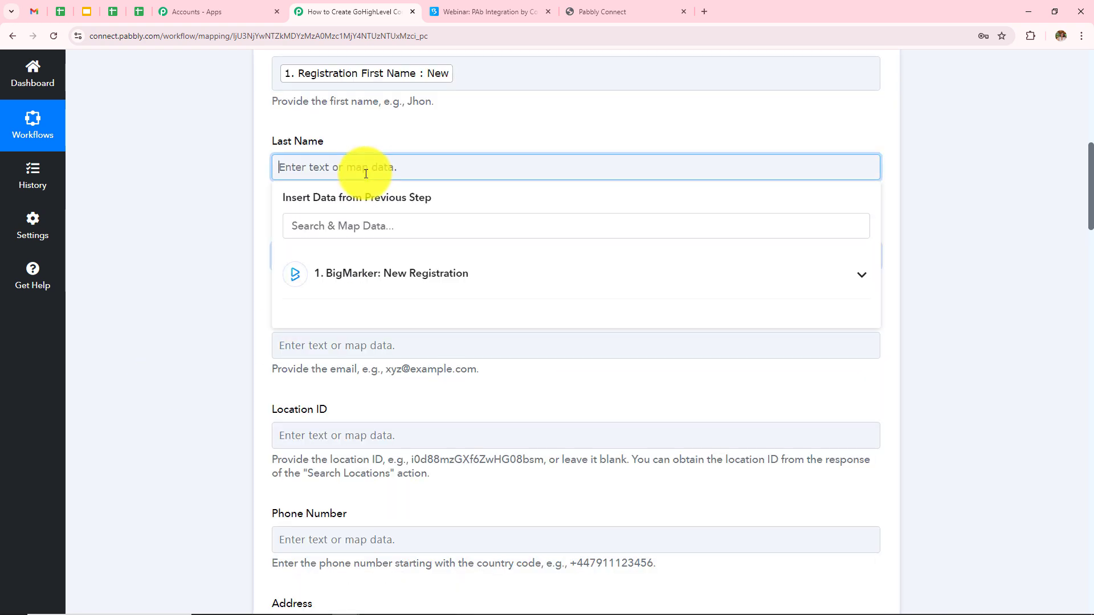
click(378, 273)
scroll(439, 556, down, 3)
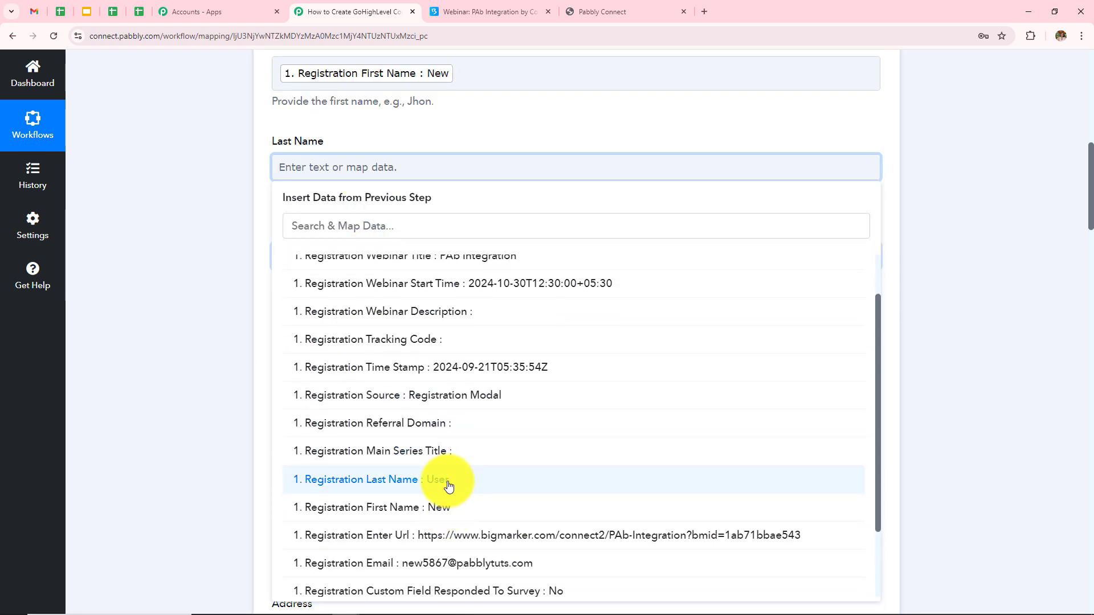
click(449, 486)
click(214, 391)
Fill Full Name with the registrant's first name followed by last name
scroll(487, 279, down, 1)
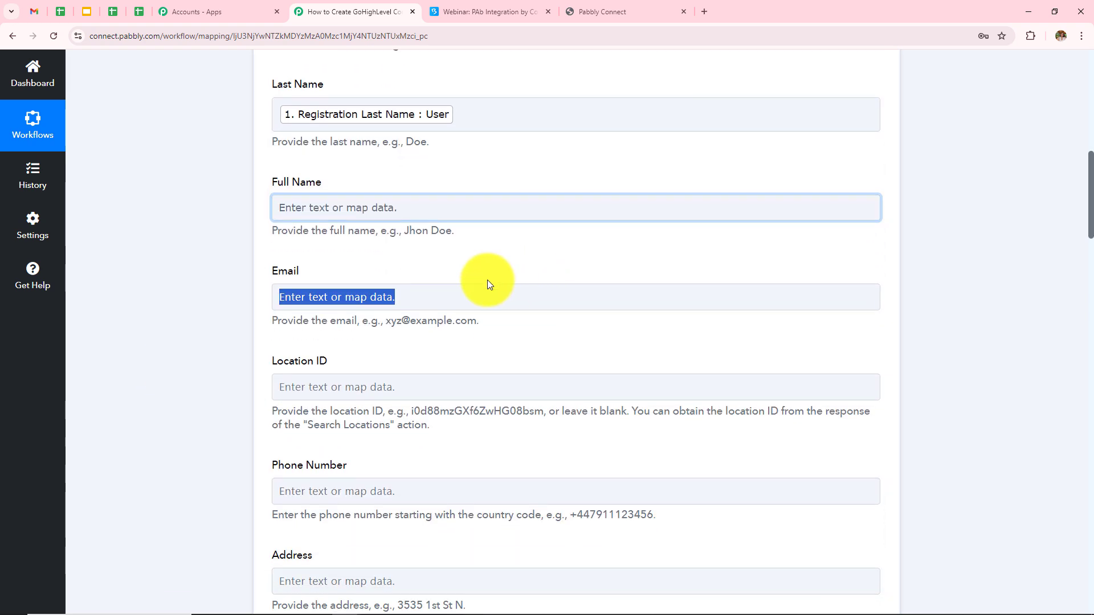
click(393, 201)
click(406, 254)
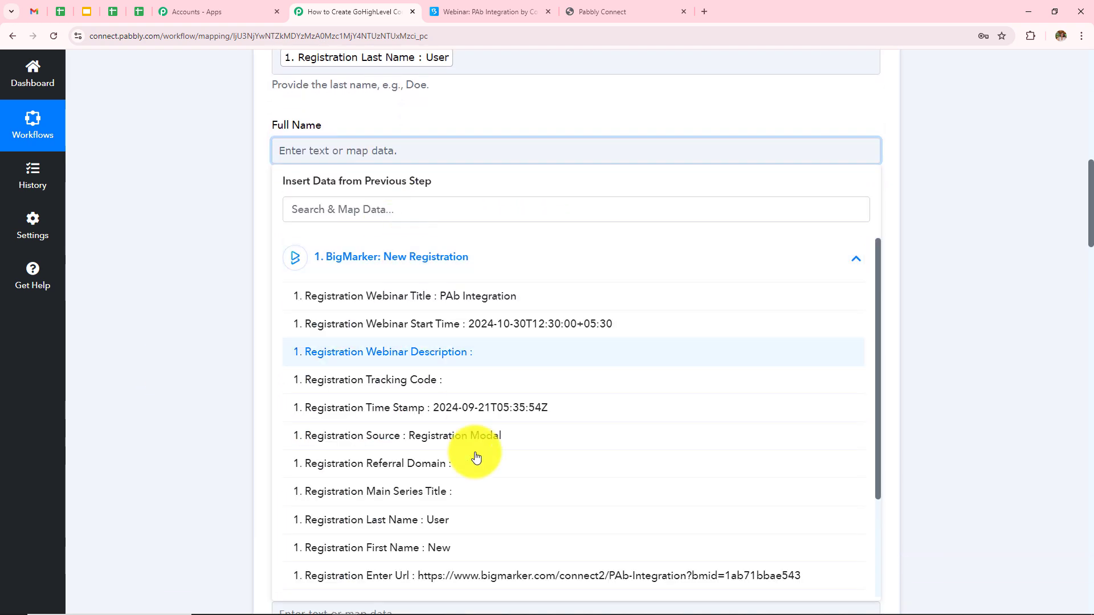
click(464, 547)
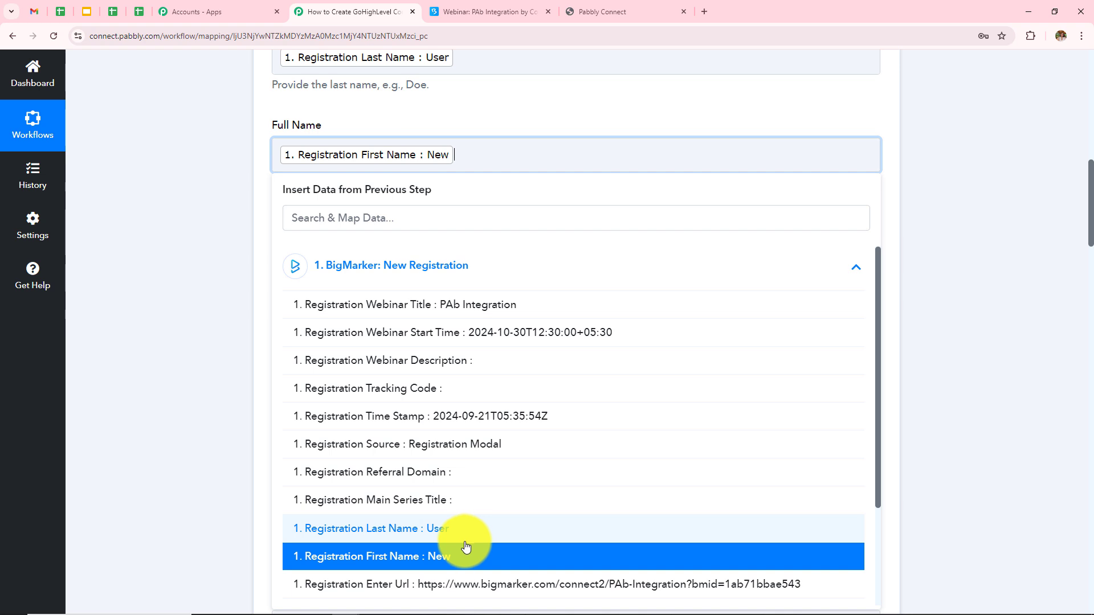
click(466, 538)
click(213, 351)
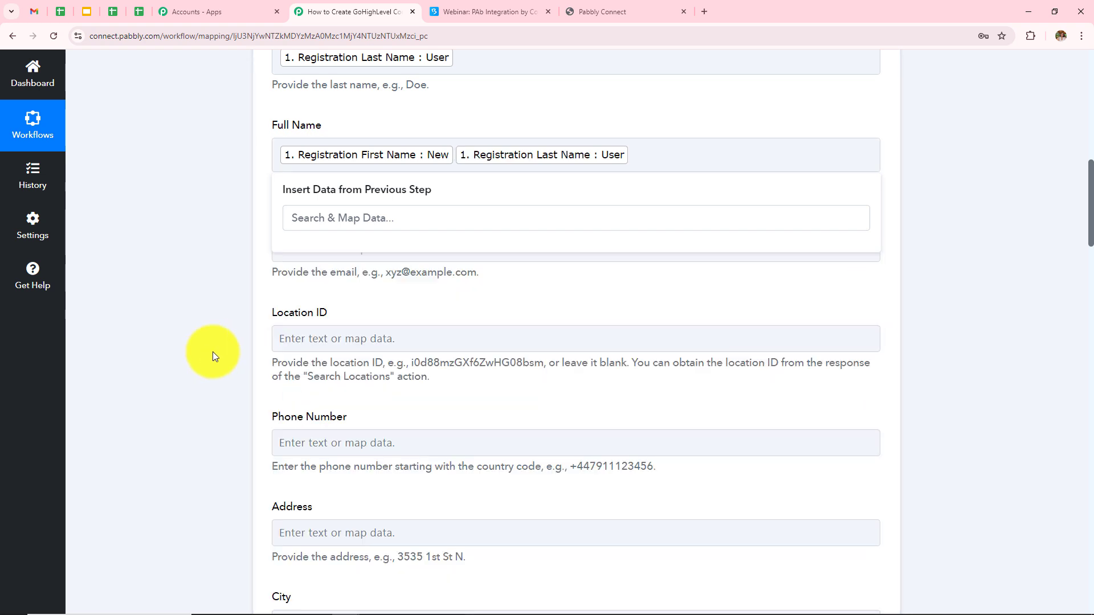
Map the registration email into the Email field
click(455, 154)
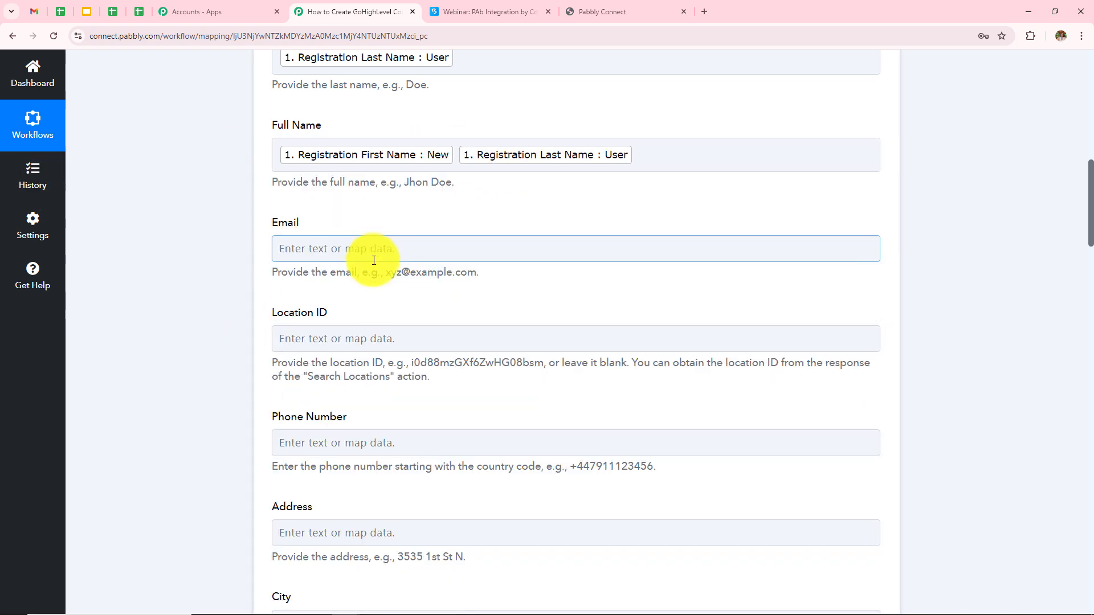
click(378, 246)
click(402, 354)
scroll(501, 371, down, 5)
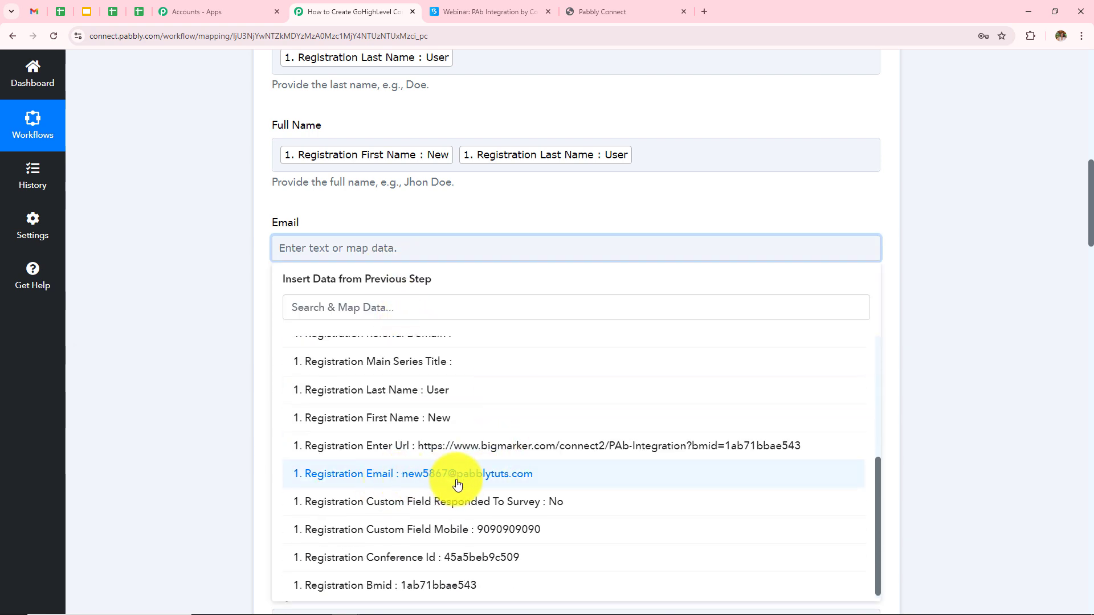
click(458, 484)
click(189, 419)
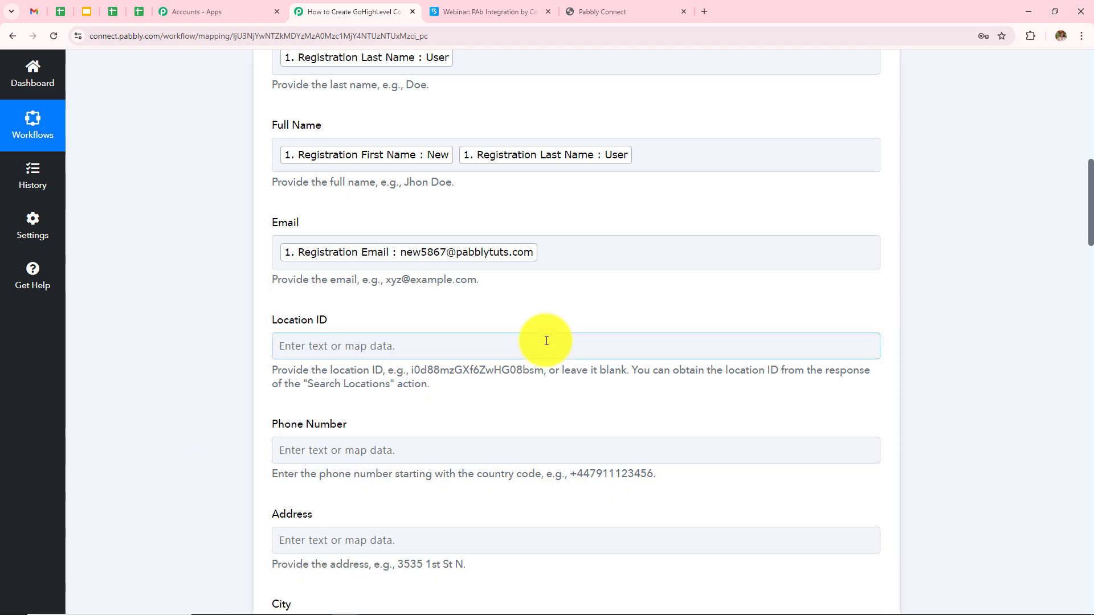
Map BigMarker's Custom Field Mobile into Phone Number
scroll(547, 341, down, 2)
scroll(546, 341, down, 2)
click(313, 221)
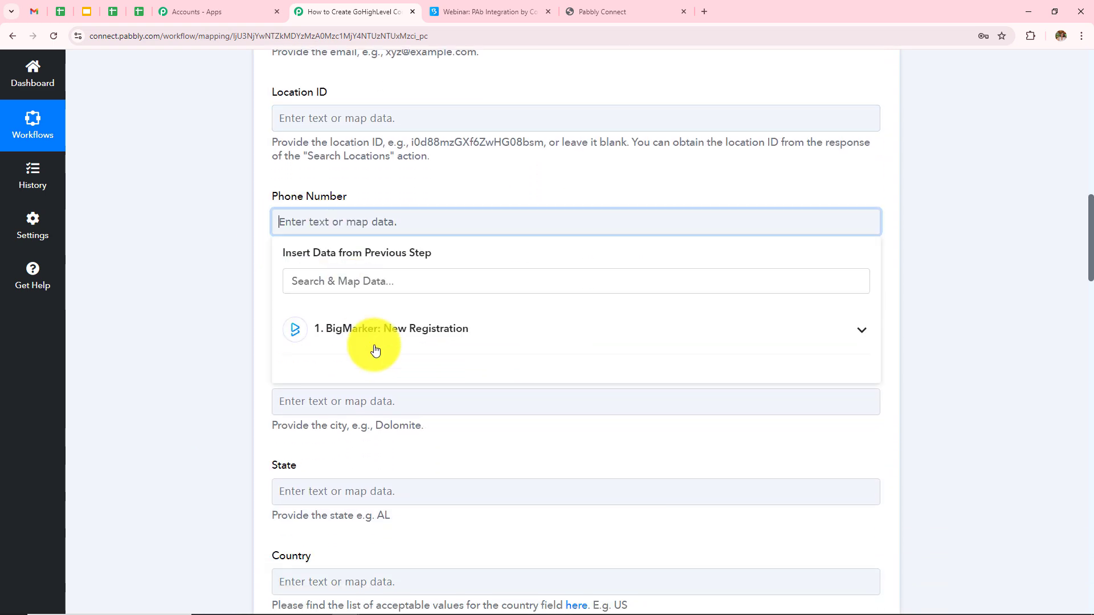
click(382, 343)
scroll(467, 464, down, 4)
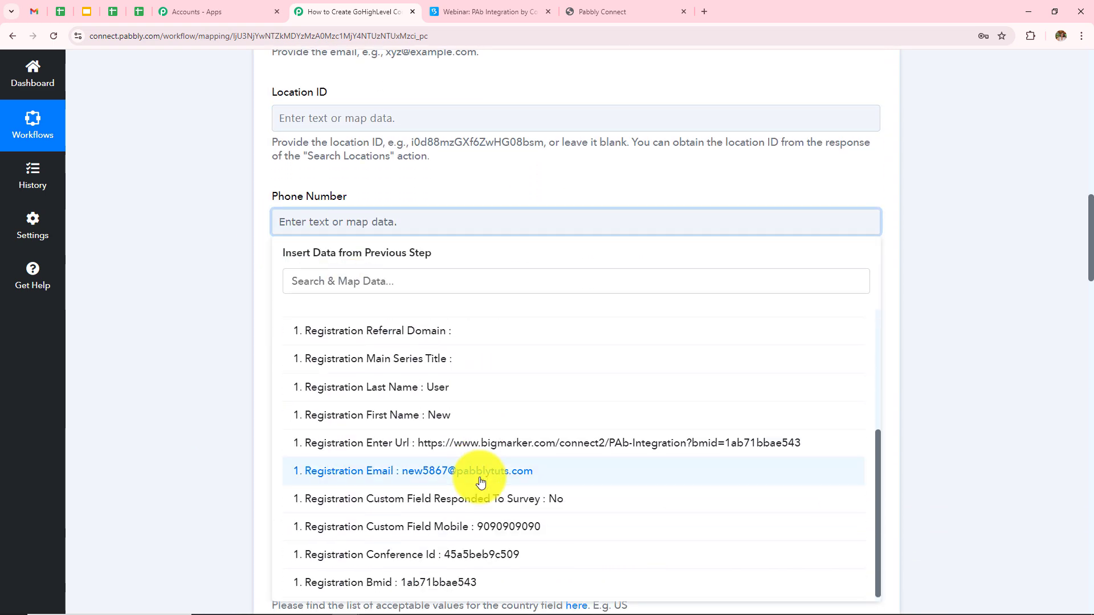
scroll(471, 479, down, 1)
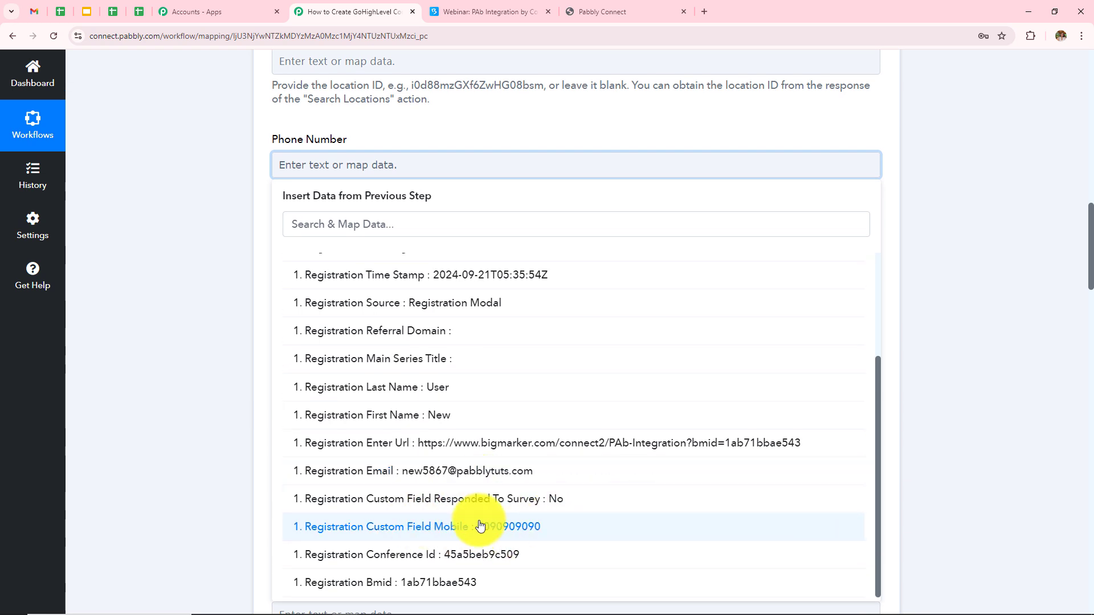
click(525, 527)
click(192, 405)
scroll(501, 264, down, 2)
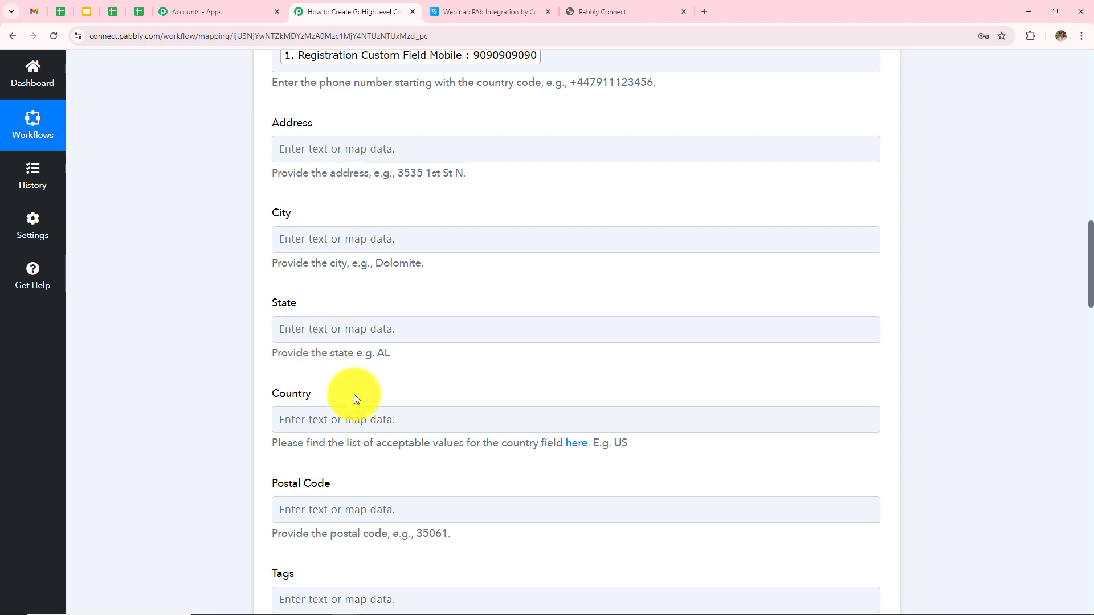
scroll(354, 394, down, 4)
scroll(354, 395, down, 3)
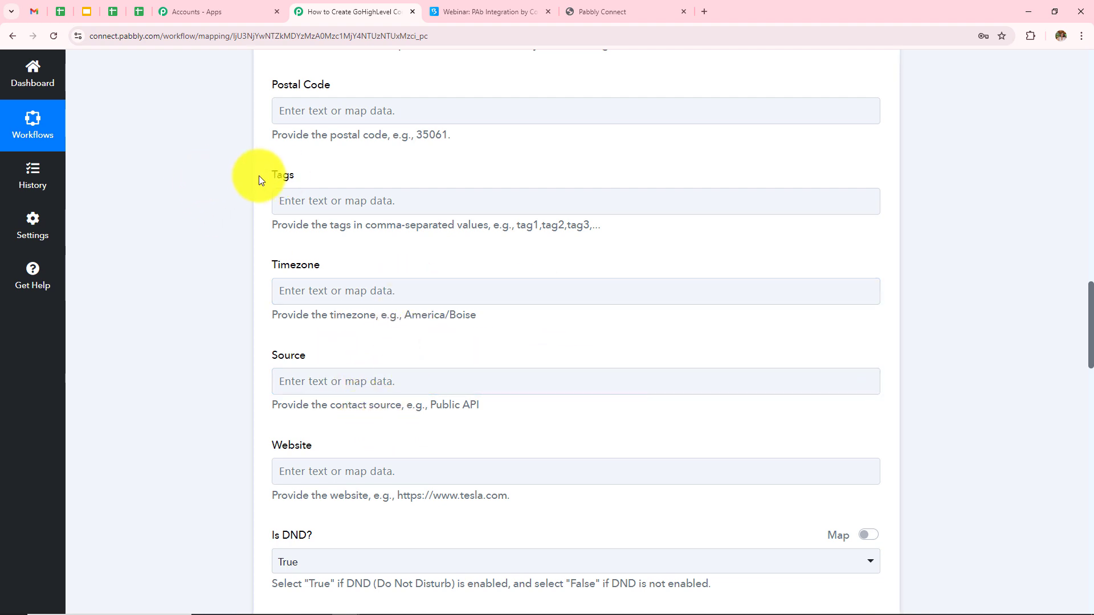
Enter the tag Bigmarker and review the name, email and phone mappings
click(325, 211)
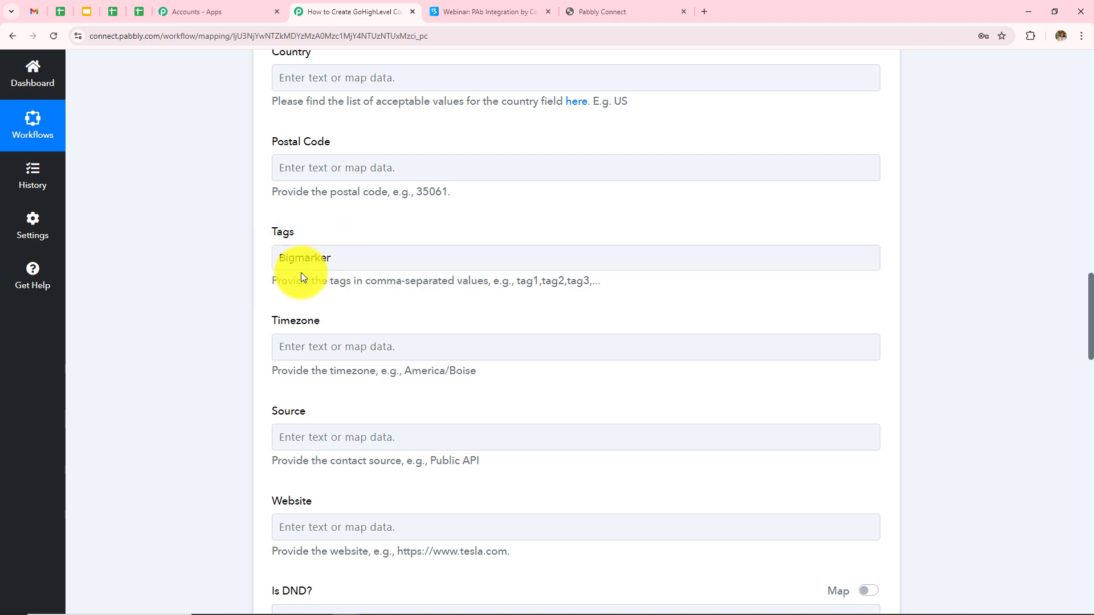
scroll(413, 287, up, 10)
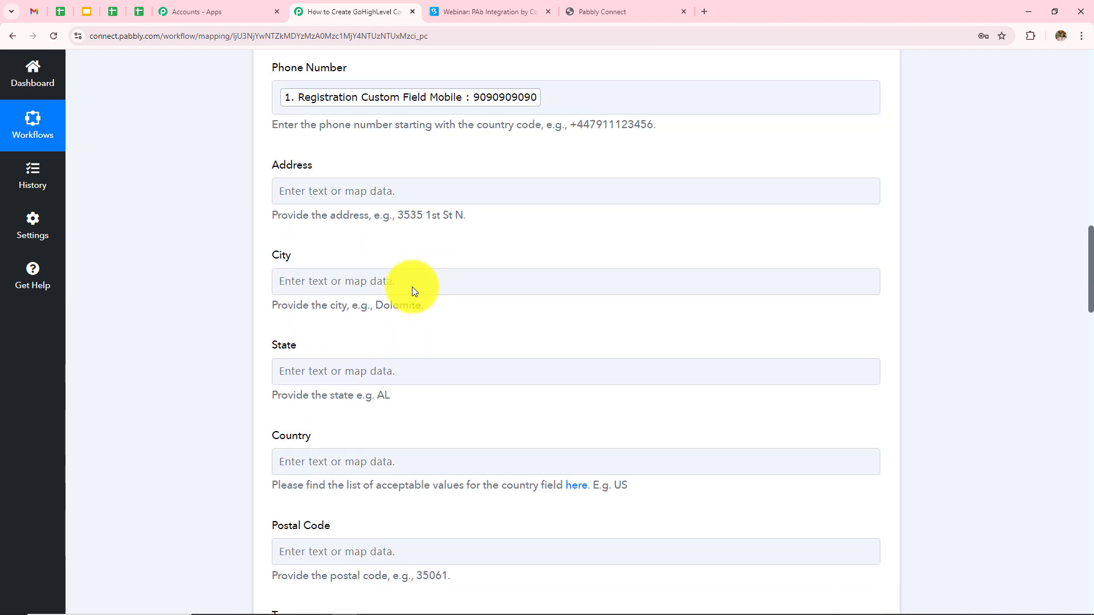
scroll(413, 291, up, 3)
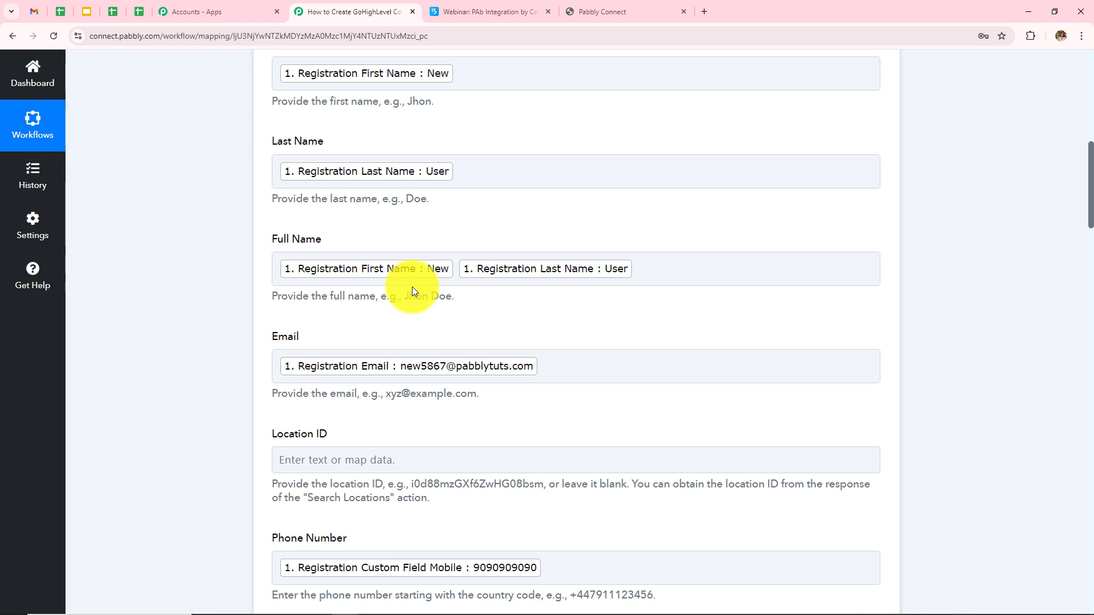
scroll(413, 290, down, 2)
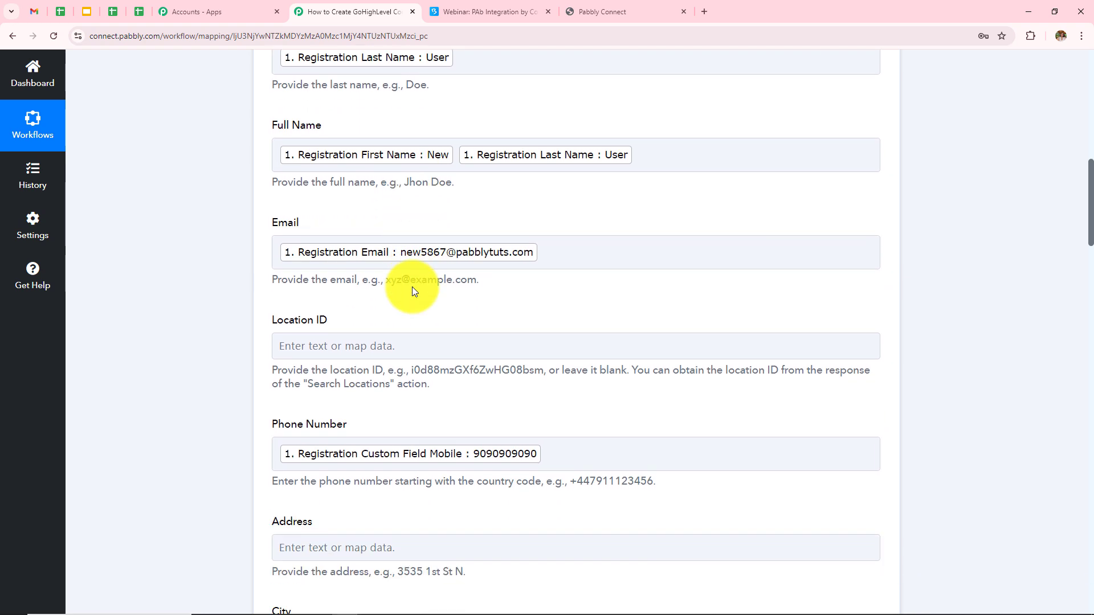
scroll(522, 92, up, 2)
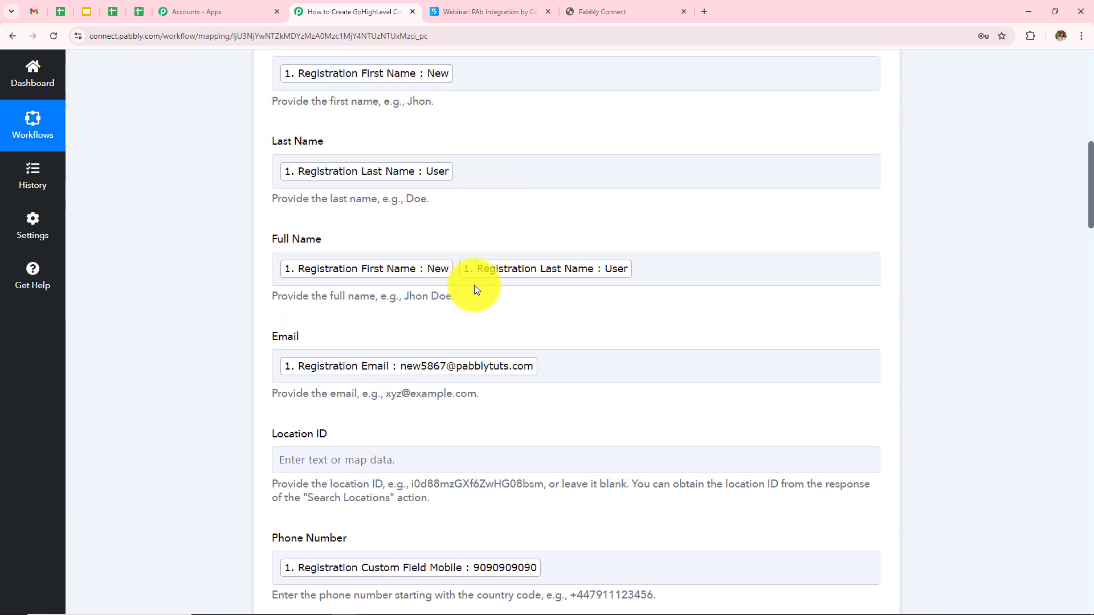
scroll(475, 286, up, 2)
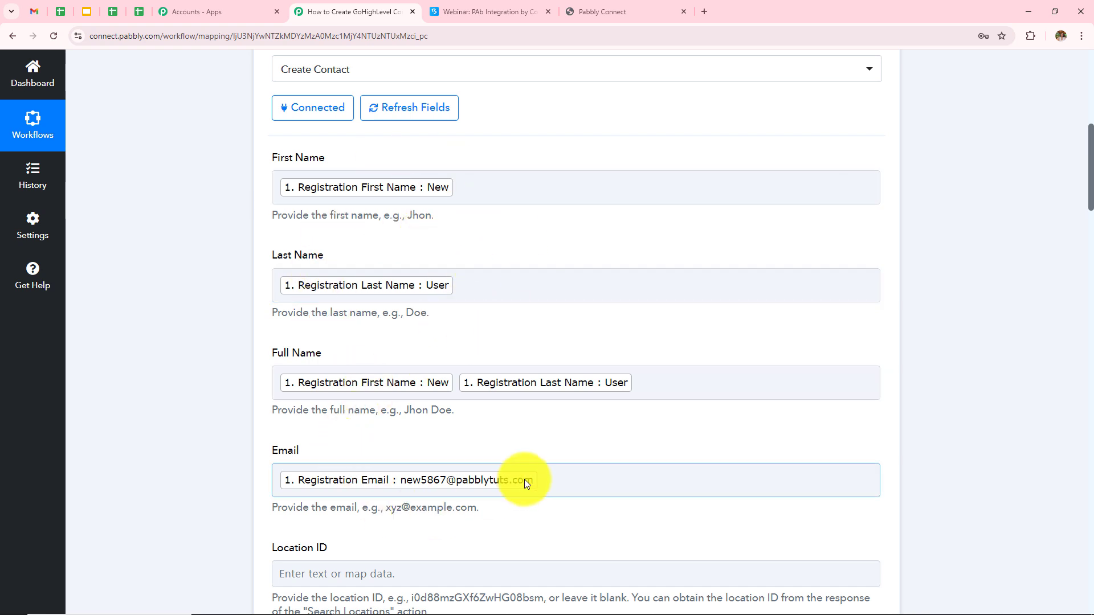
scroll(546, 315, down, 20)
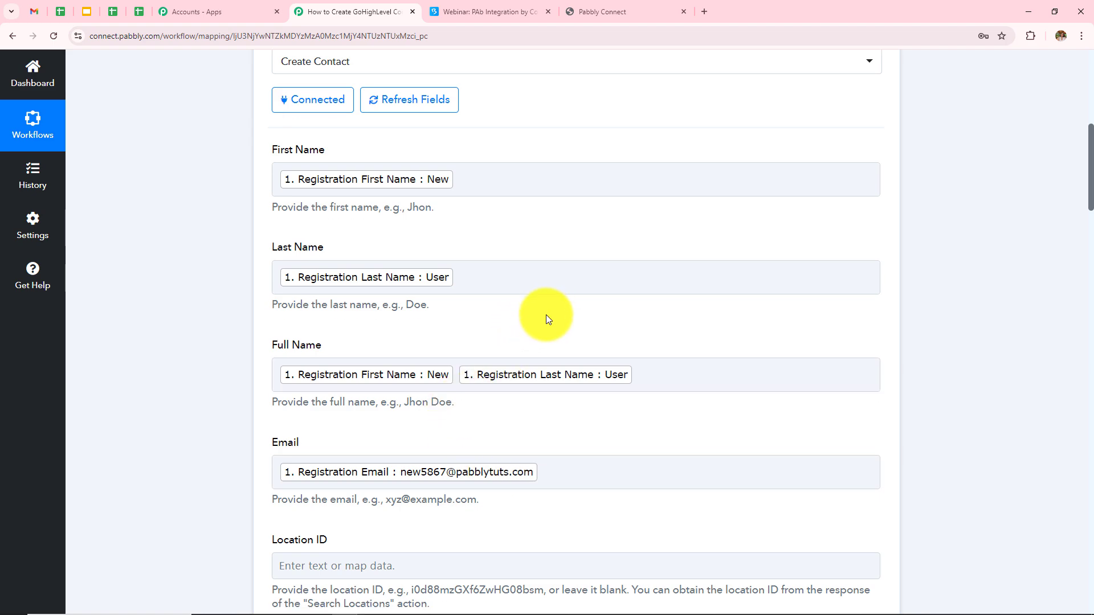
scroll(546, 314, down, 15)
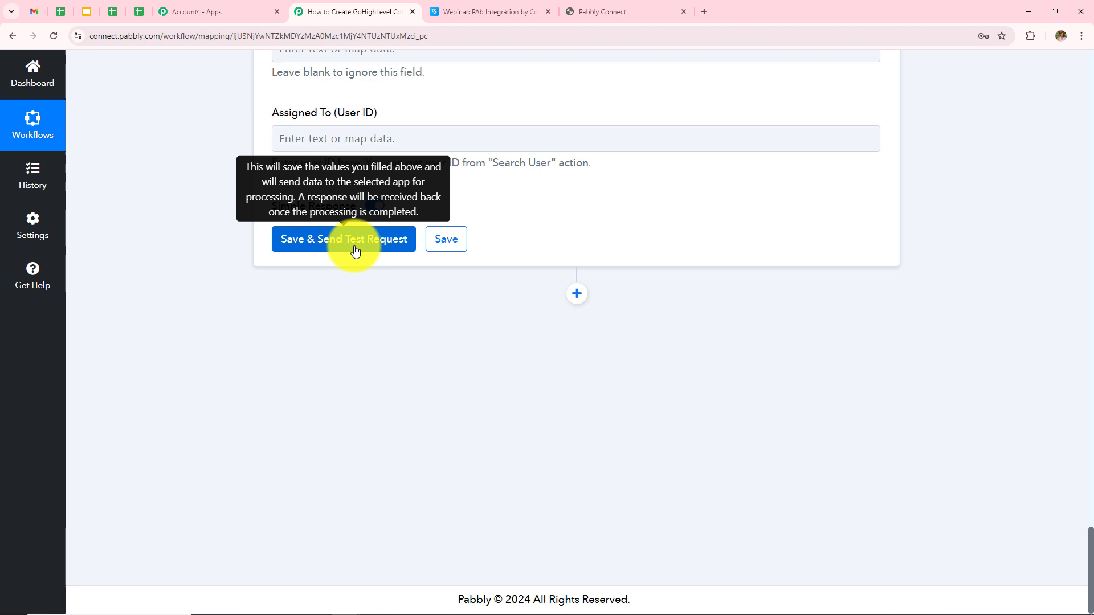
click(317, 246)
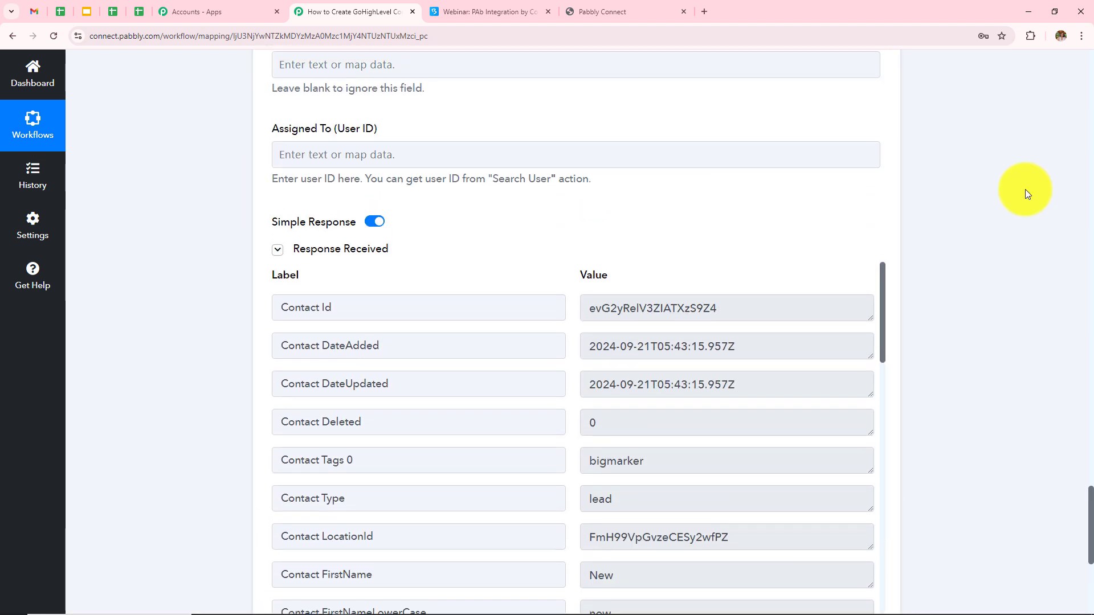
scroll(1024, 189, down, 2)
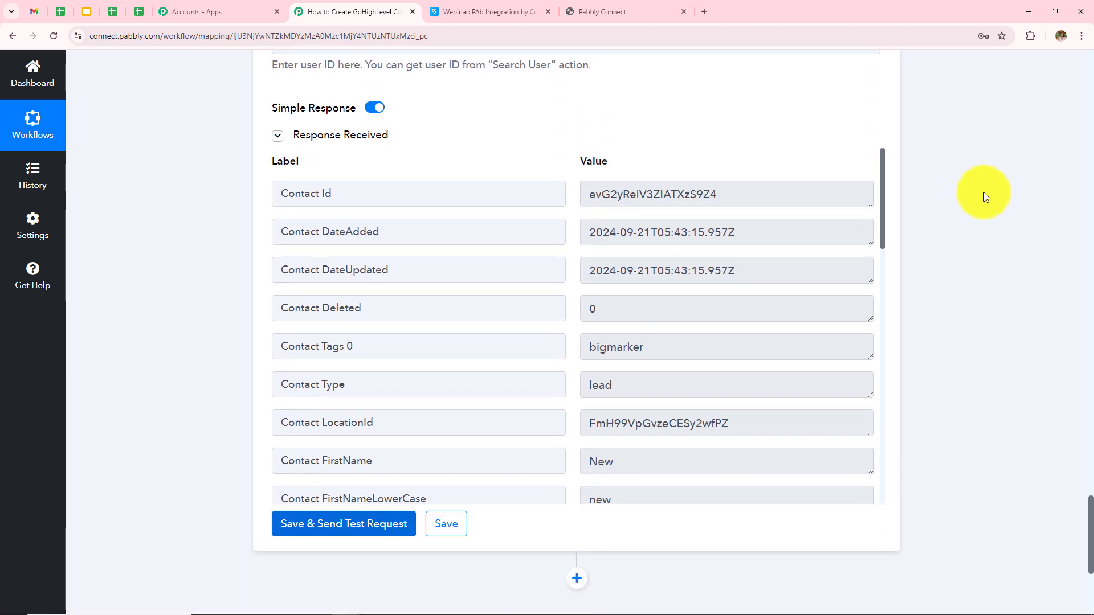
click(735, 197)
scroll(655, 330, down, 3)
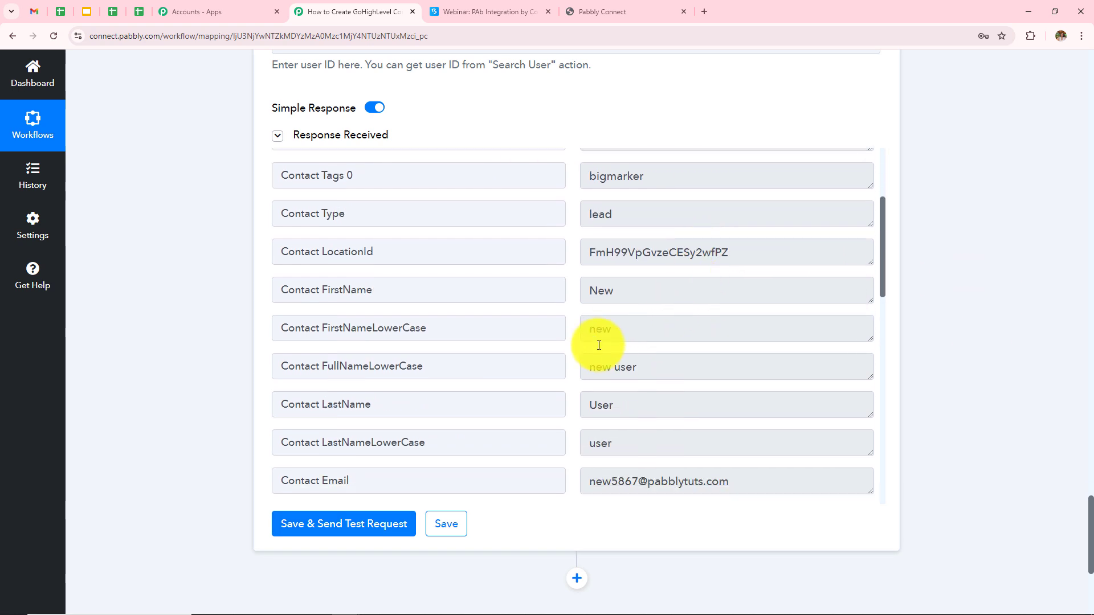
scroll(735, 319, down, 3)
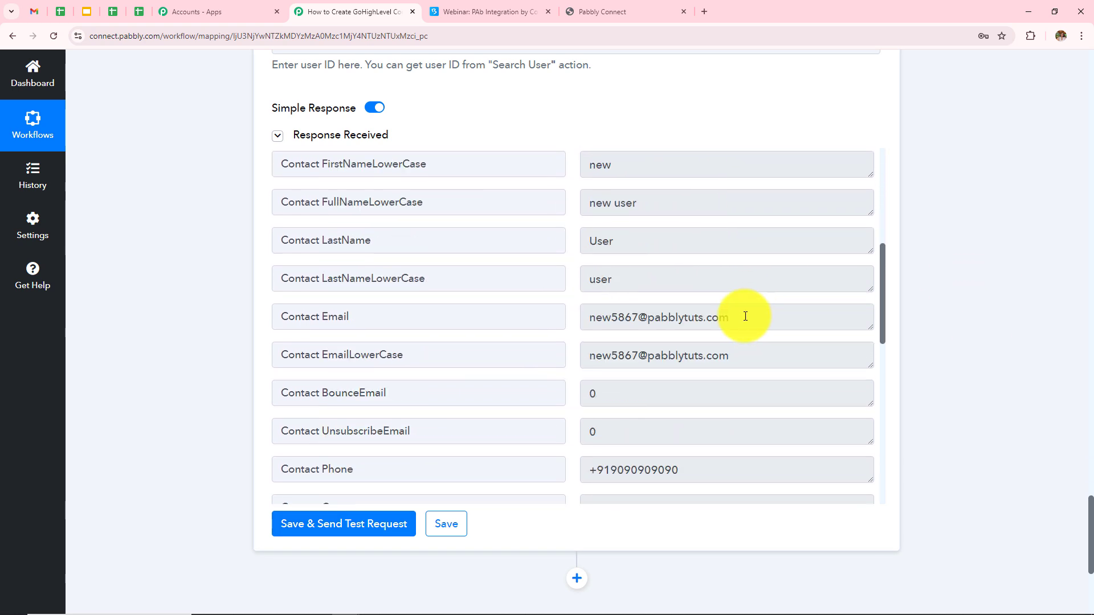
click(711, 309)
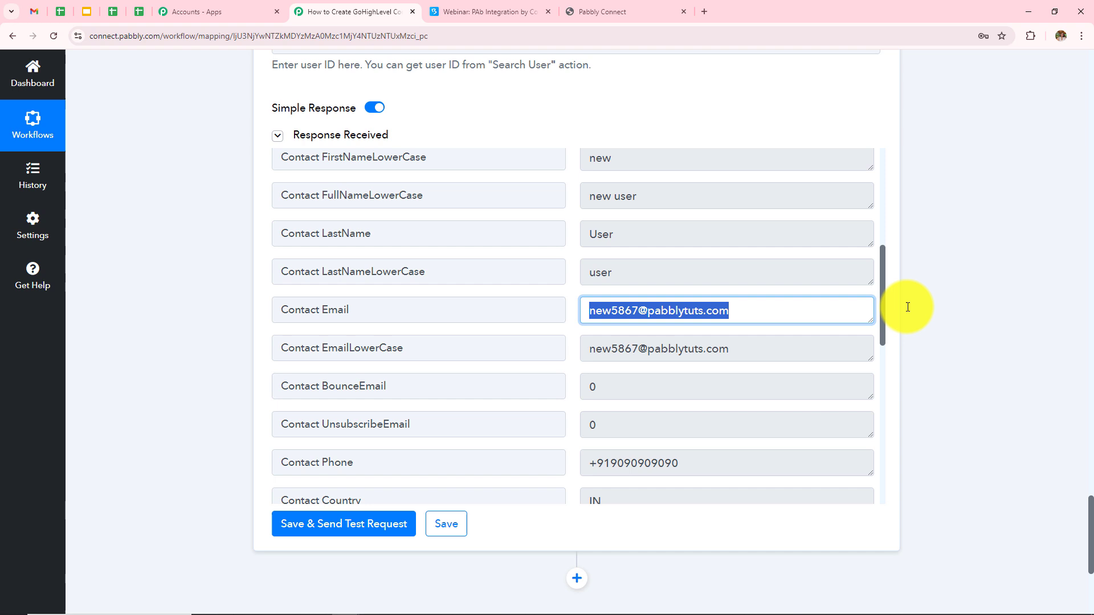
click(1038, 291)
scroll(952, 296, down, 3)
click(701, 291)
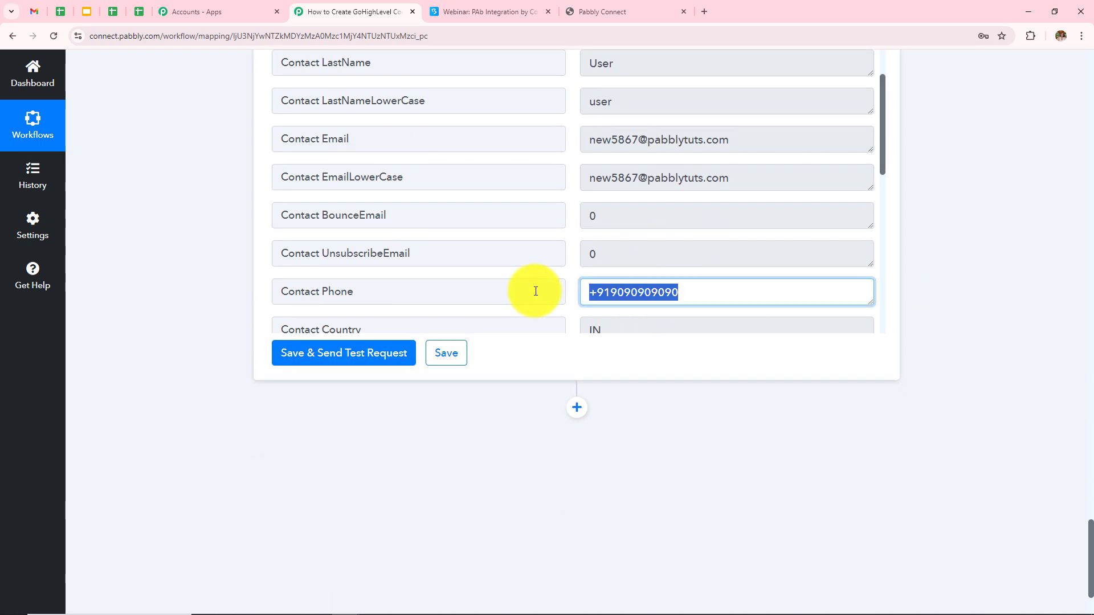
click(967, 283)
scroll(965, 282, up, 4)
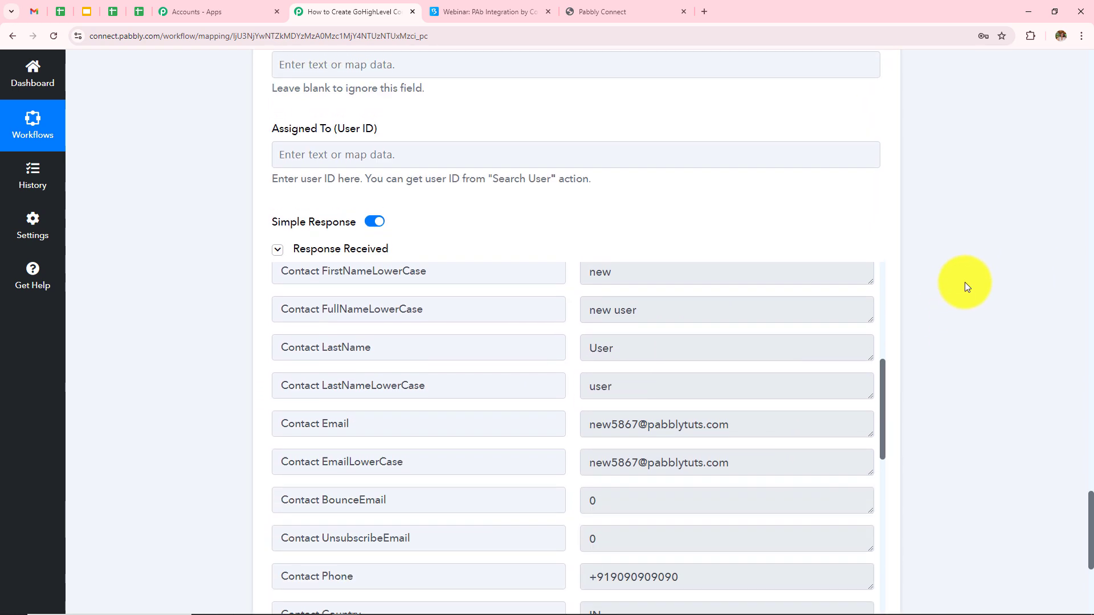
scroll(965, 282, down, 1)
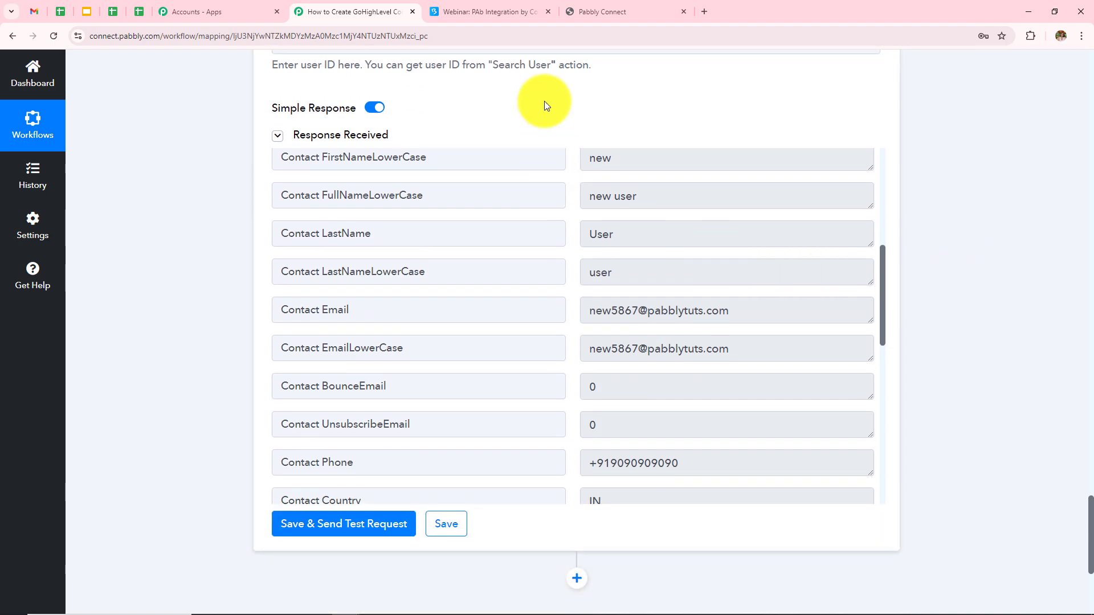
Check GoHighLevel contacts for New User tagged bigmarker, then return to the webinar page
click(630, 12)
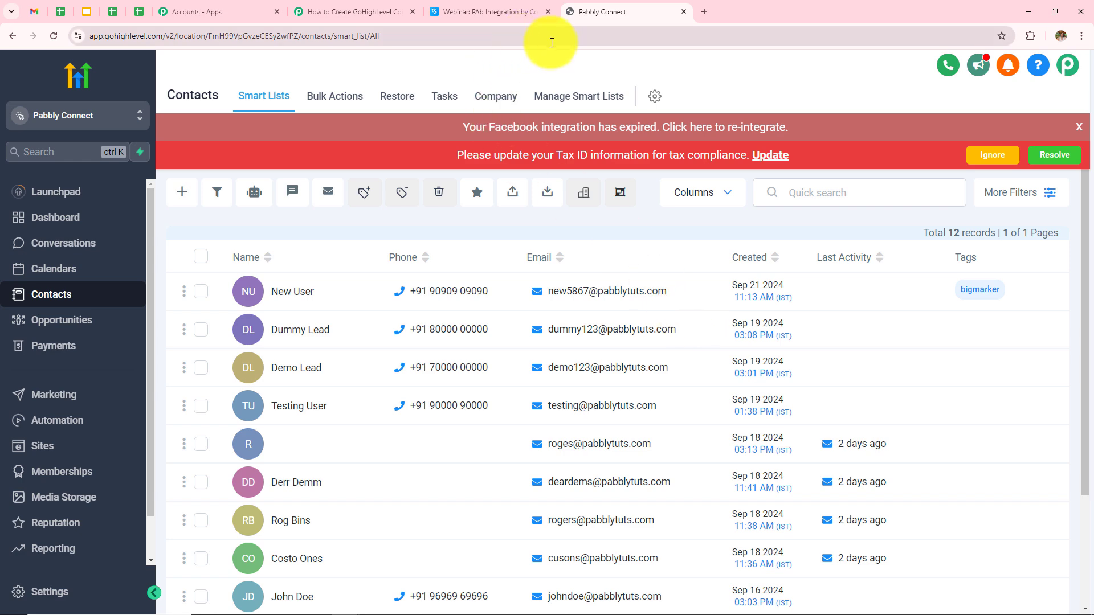
click(1028, 11)
Register a test attendee for PAb Integration with name, email and mobile number
click(519, 305)
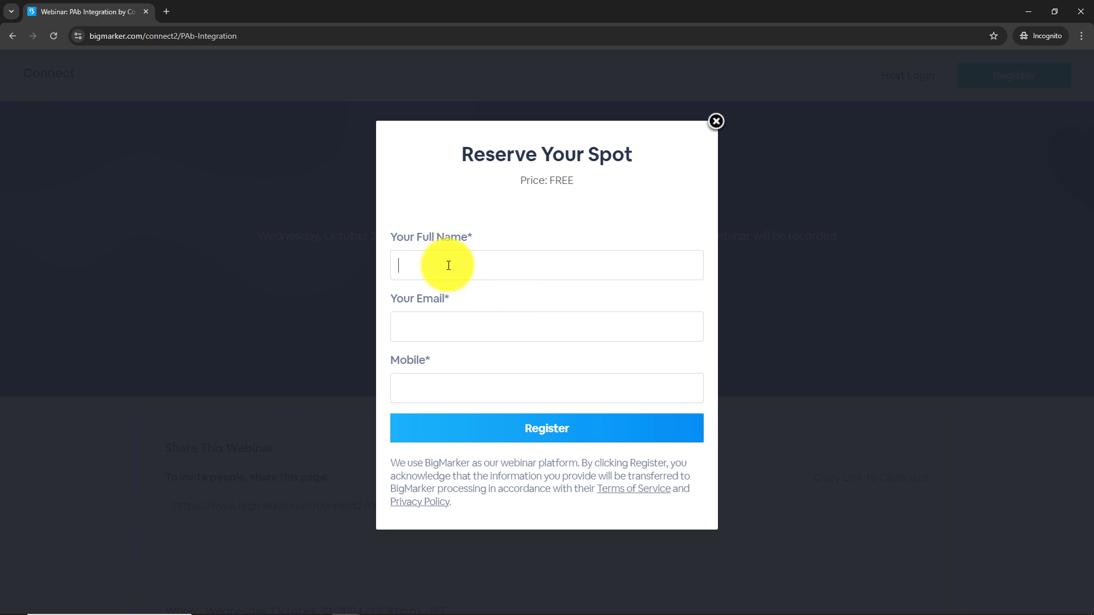
text(Latest User)
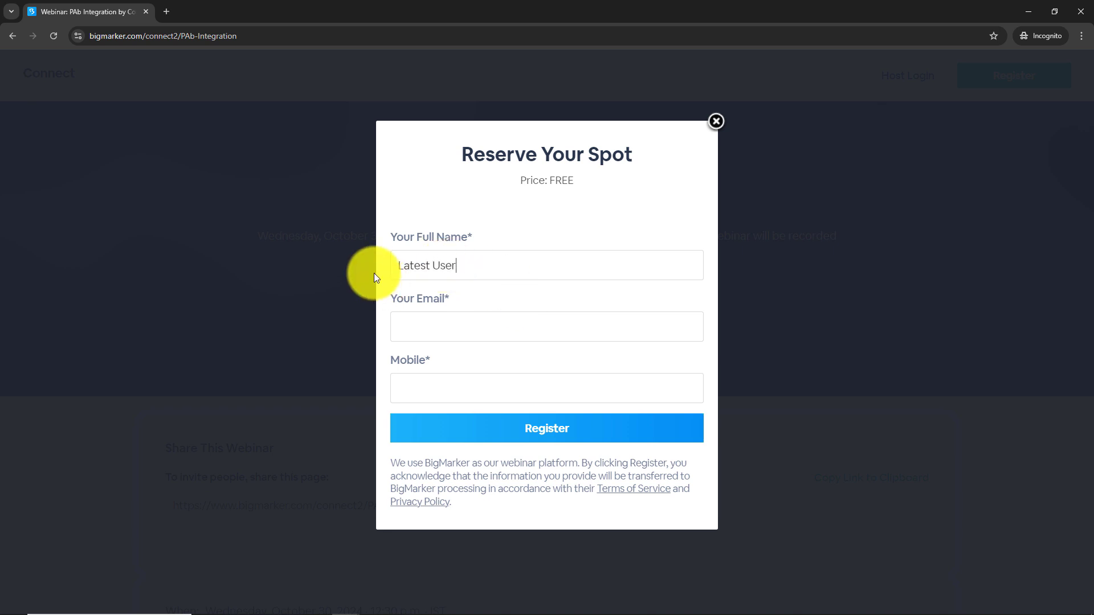
click(463, 335)
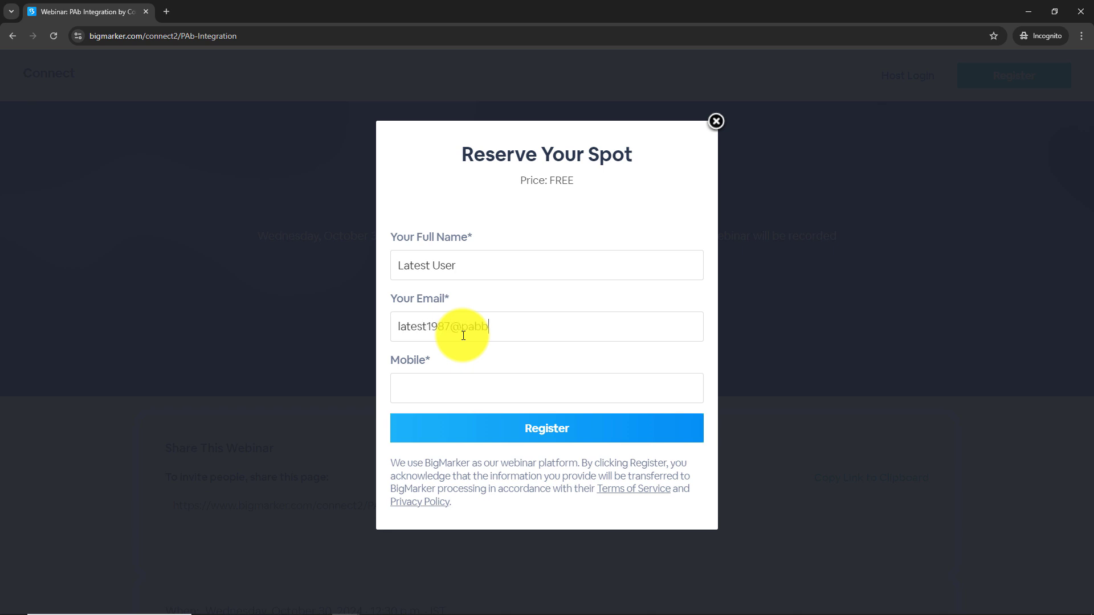
click(463, 387)
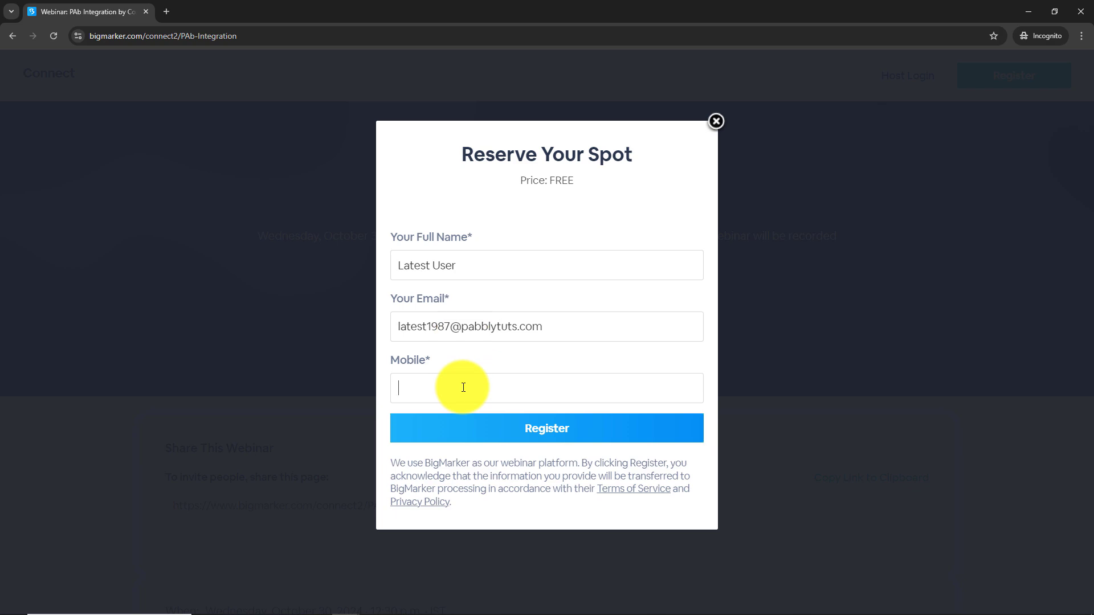
text(7878787878)
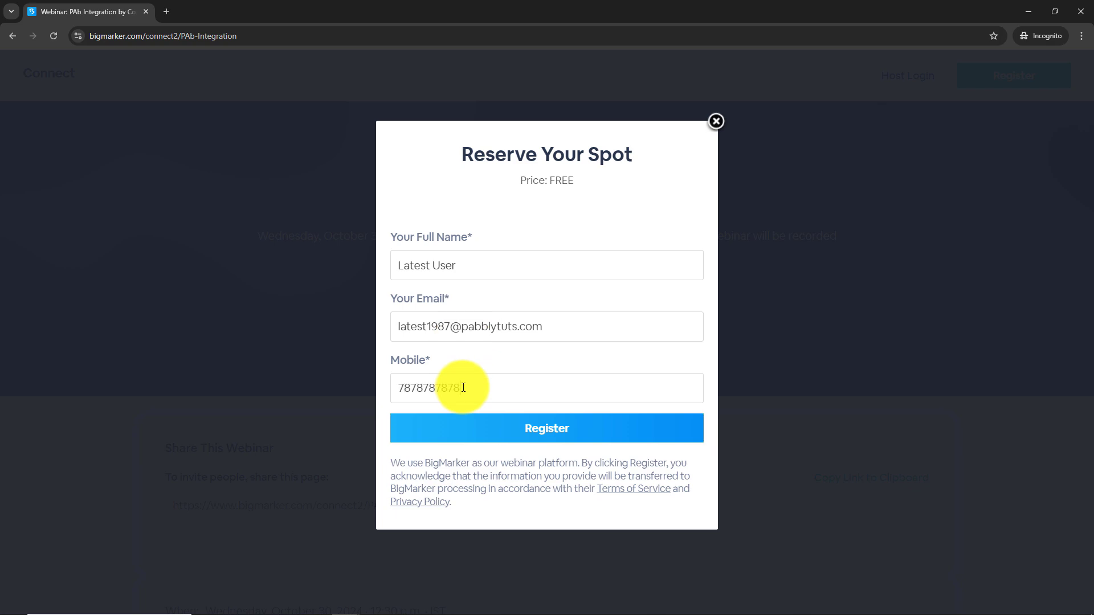
click(612, 442)
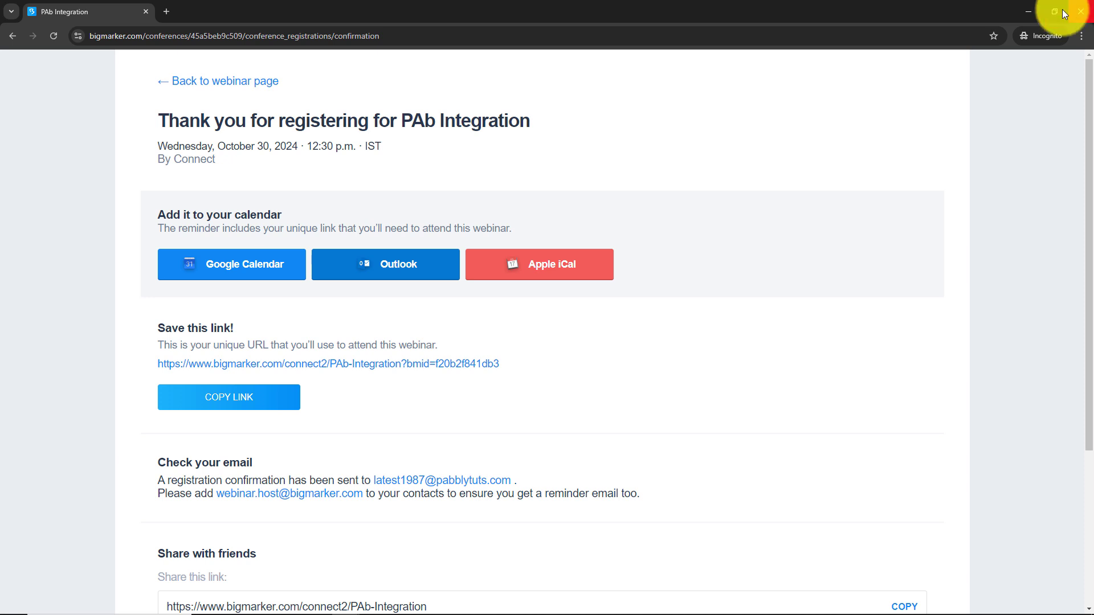
click(1019, 9)
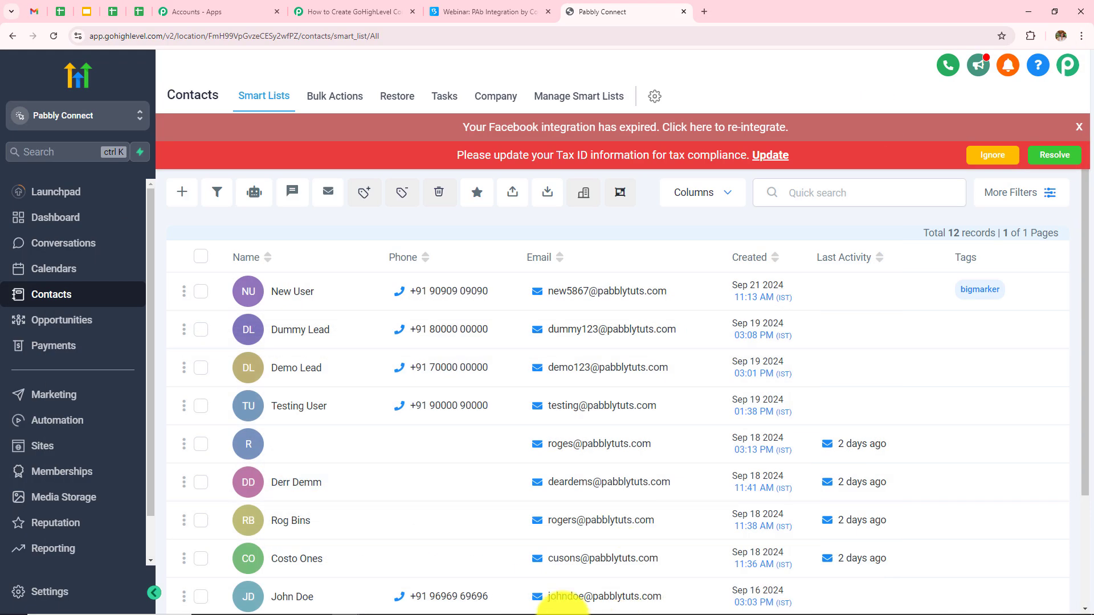
Reload GoHighLevel contacts to confirm the second registrant tagged bigmarker, then return to Pabbly
click(51, 39)
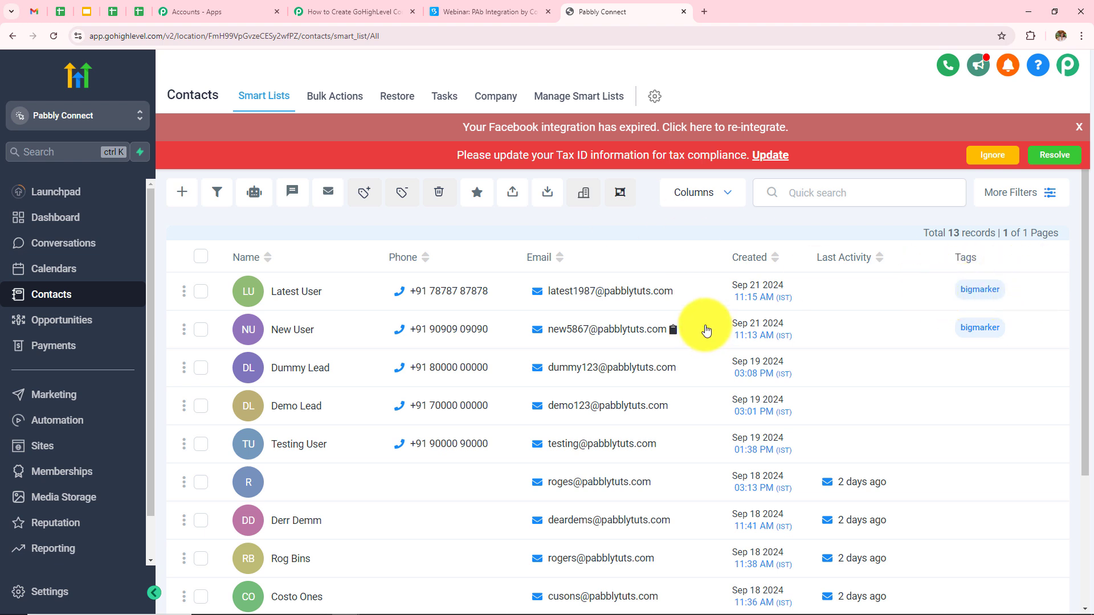
click(354, 11)
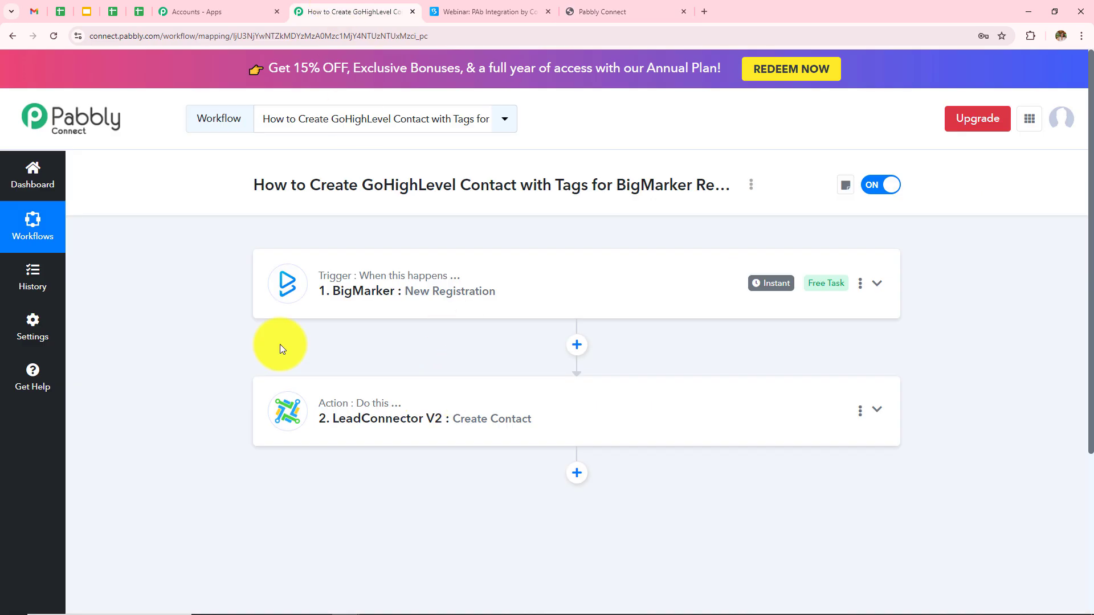
click(402, 311)
scroll(452, 276, down, 4)
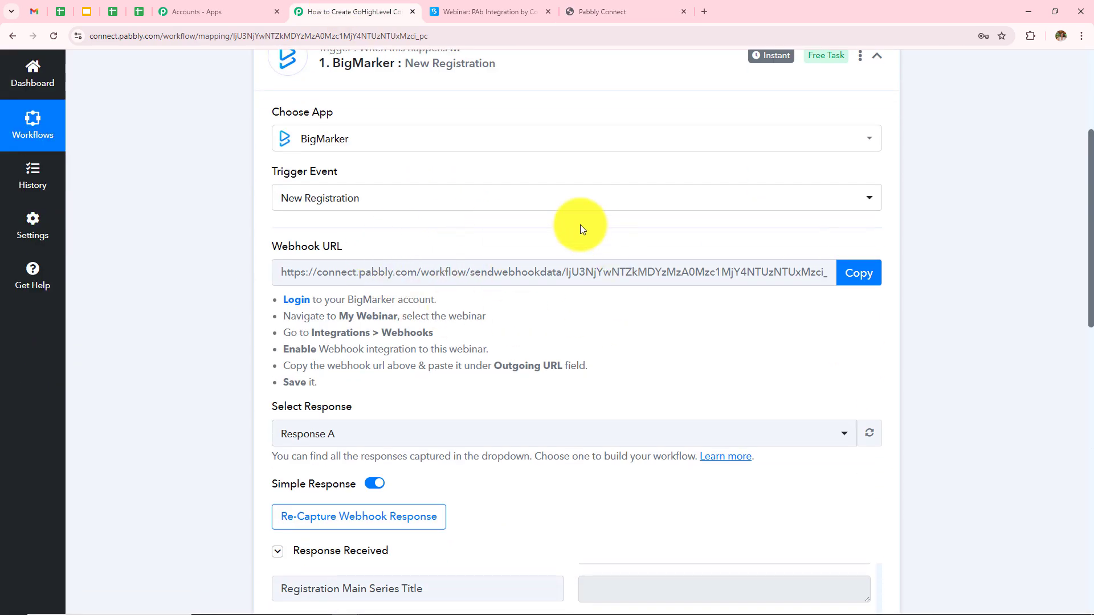
scroll(542, 310, down, 6)
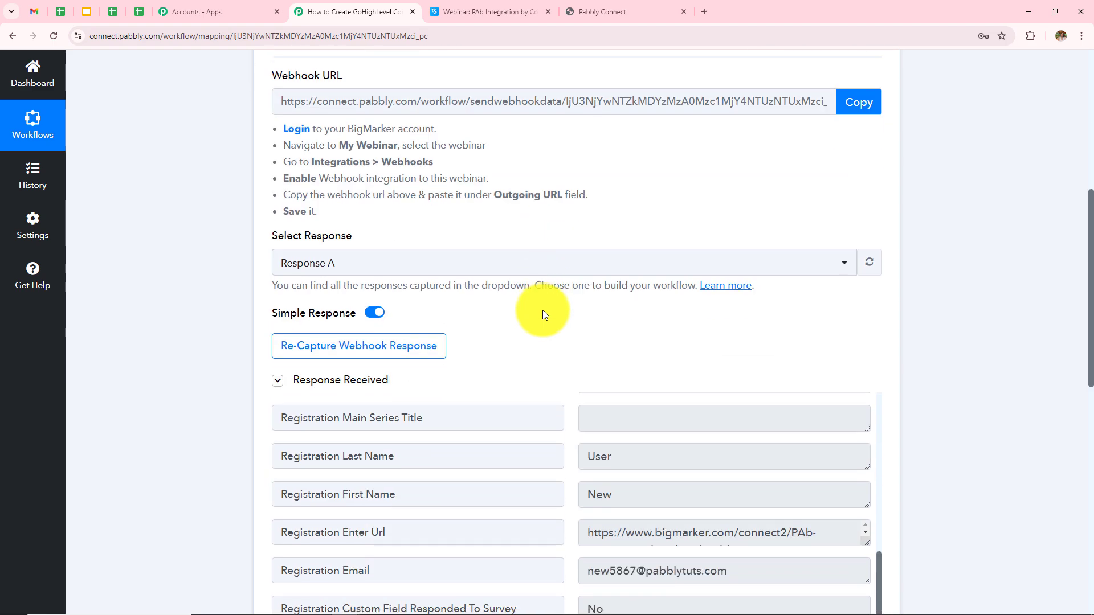
scroll(601, 313, down, 4)
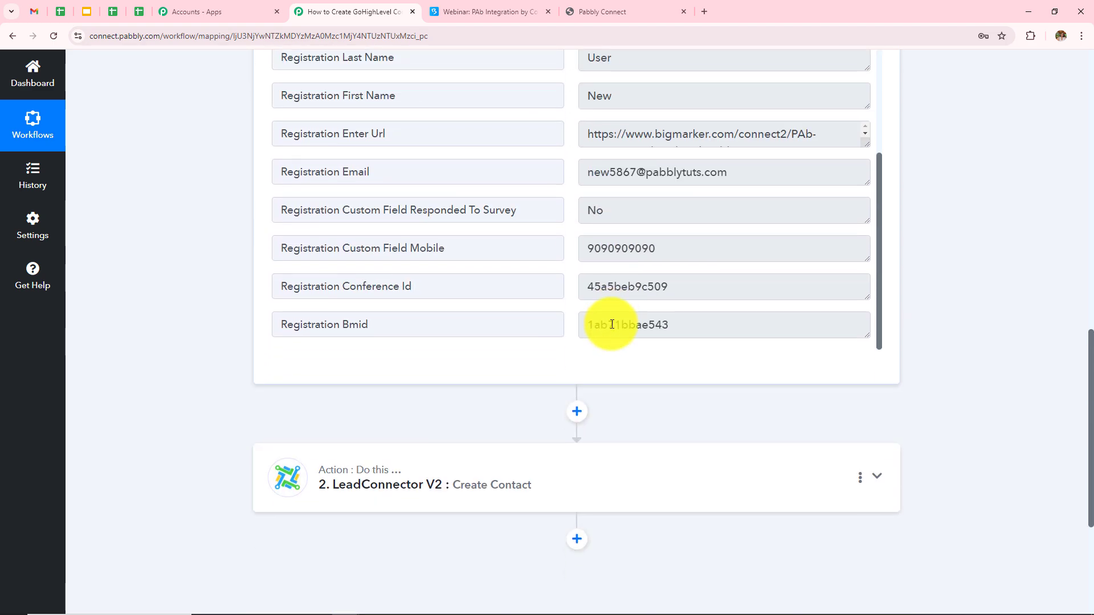
scroll(648, 373, down, 3)
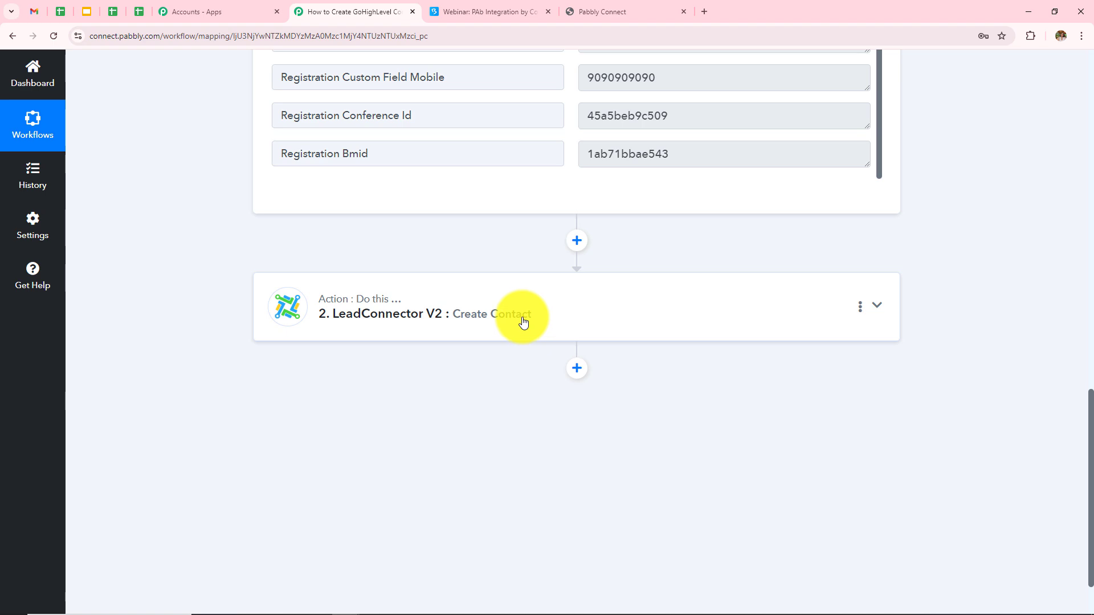
click(524, 323)
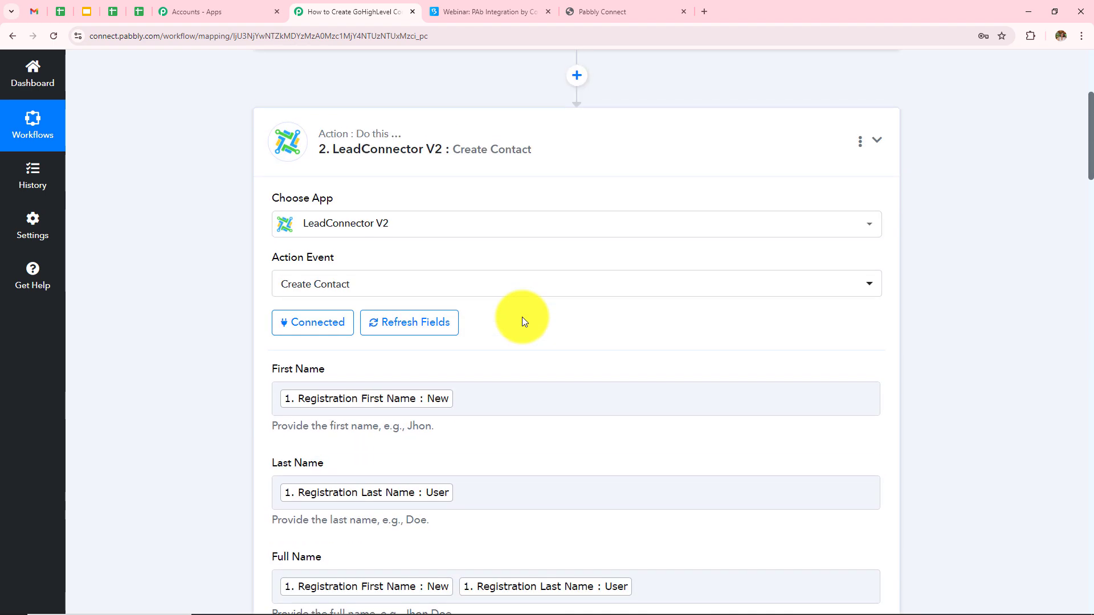
scroll(522, 317, down, 6)
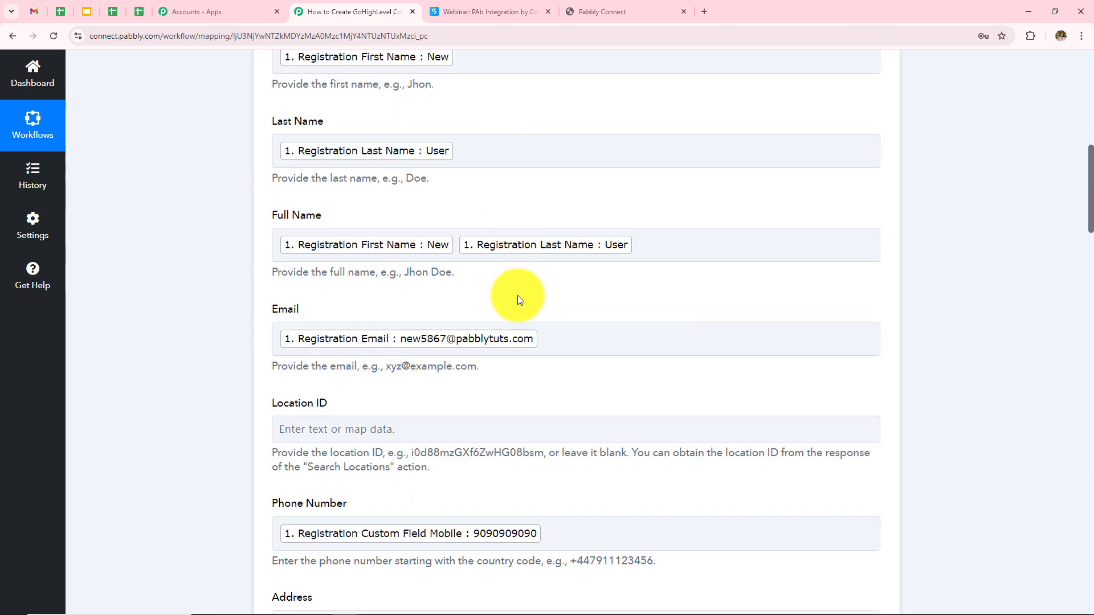
scroll(518, 300, down, 12)
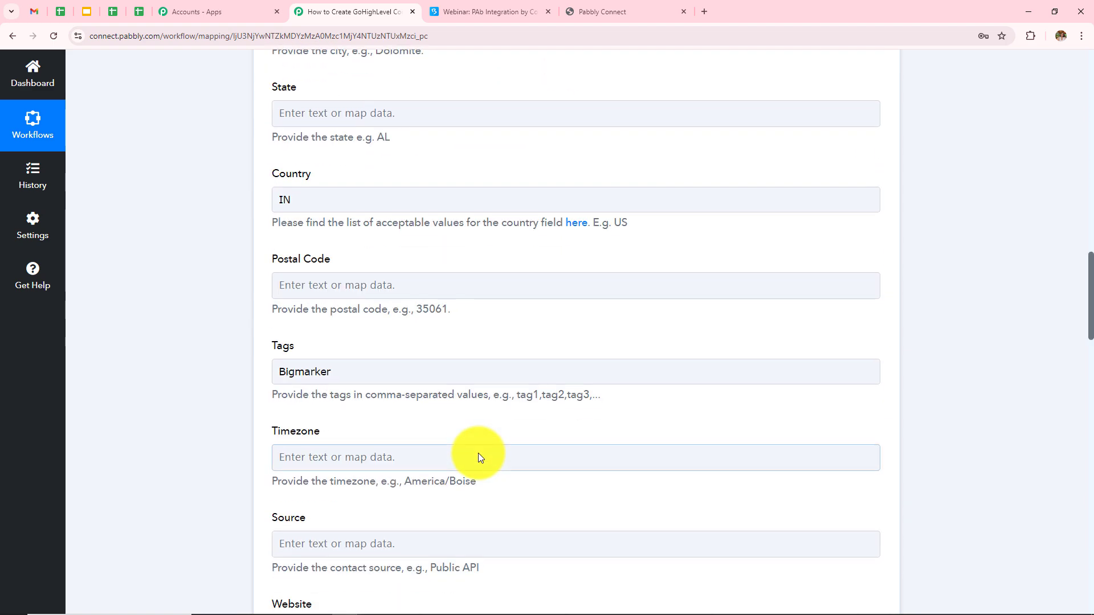
drag(342, 372, 135, 379)
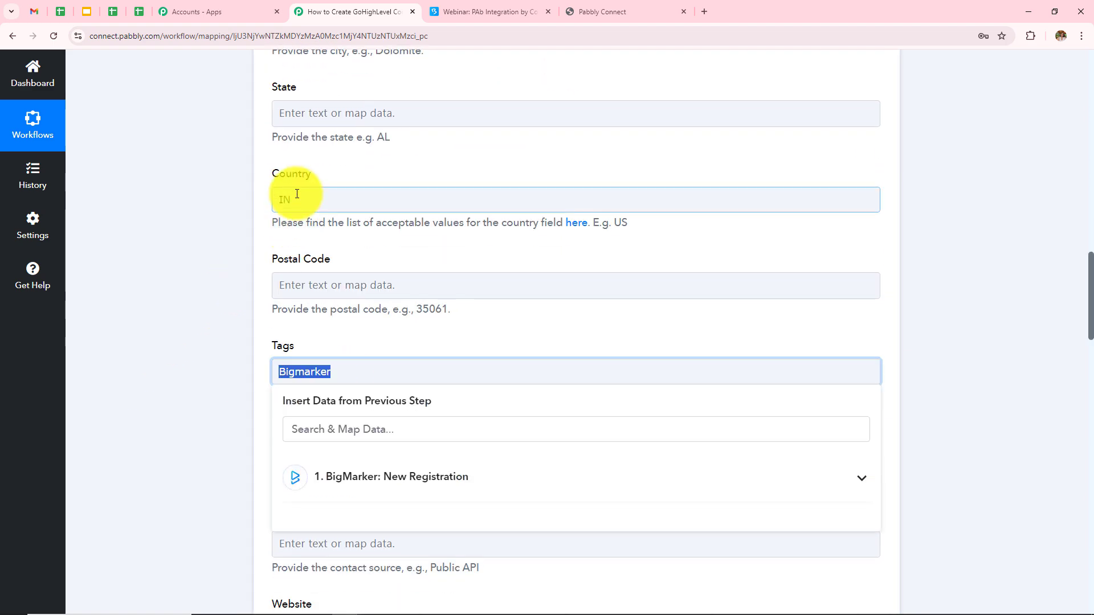
drag(297, 194, 161, 226)
scroll(498, 385, down, 9)
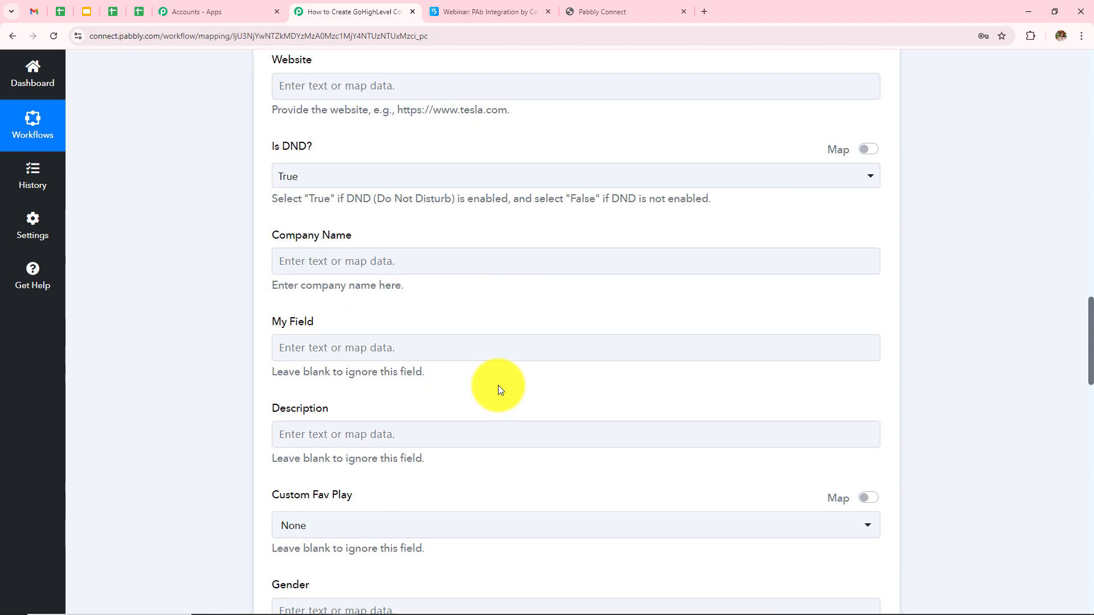
scroll(498, 385, down, 18)
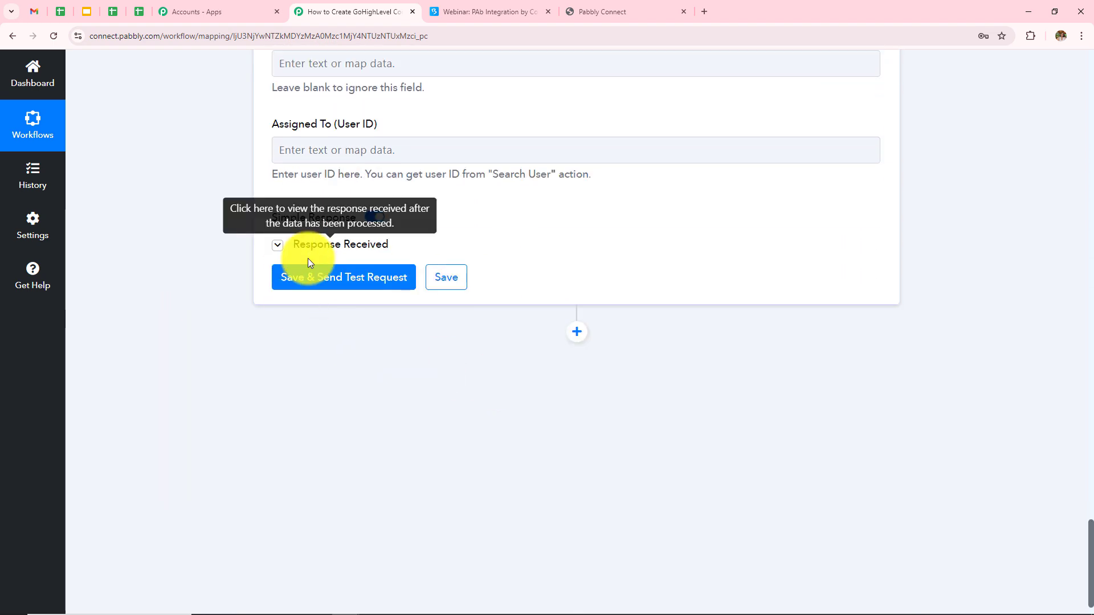
click(297, 245)
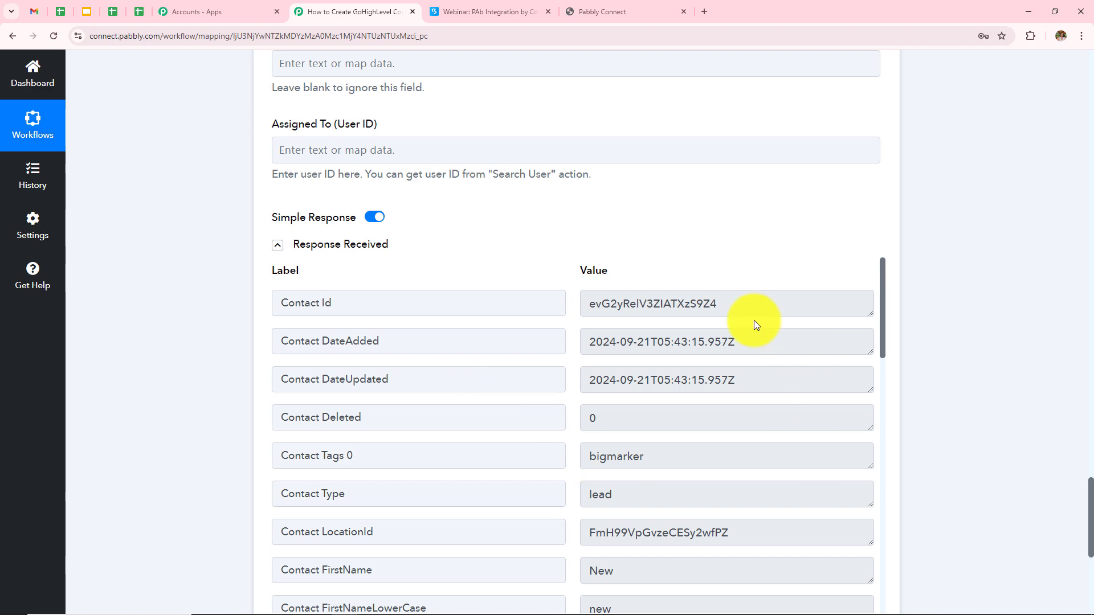
click(590, 11)
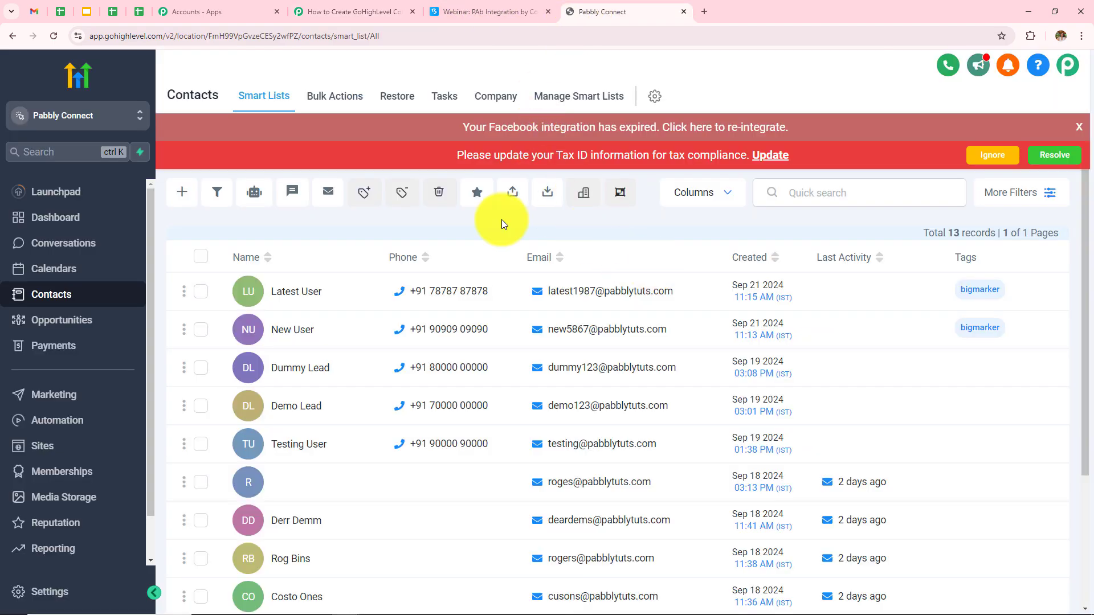
click(311, 12)
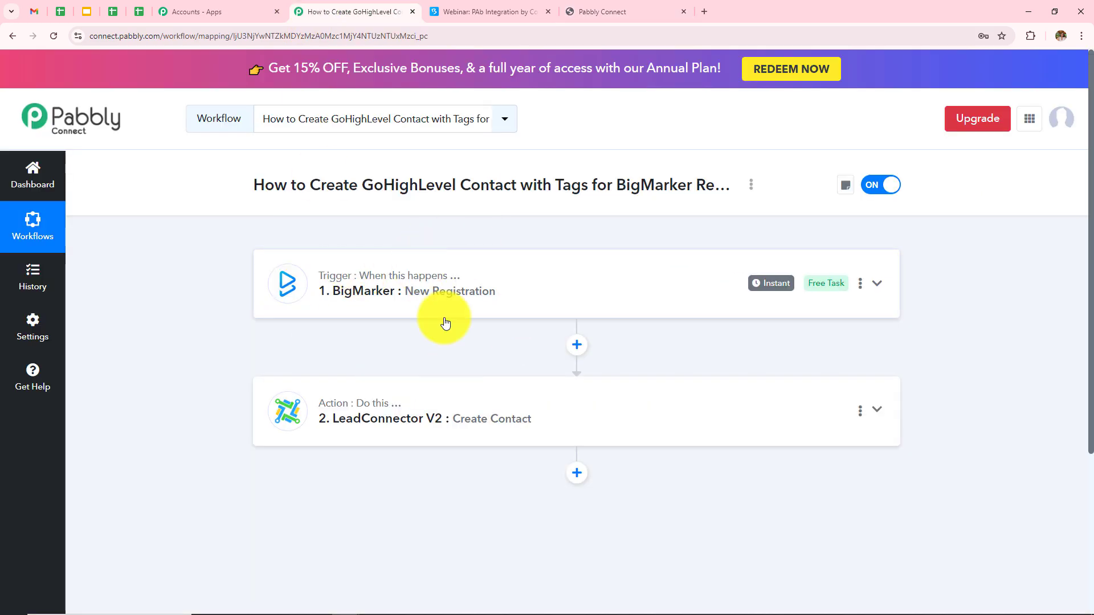